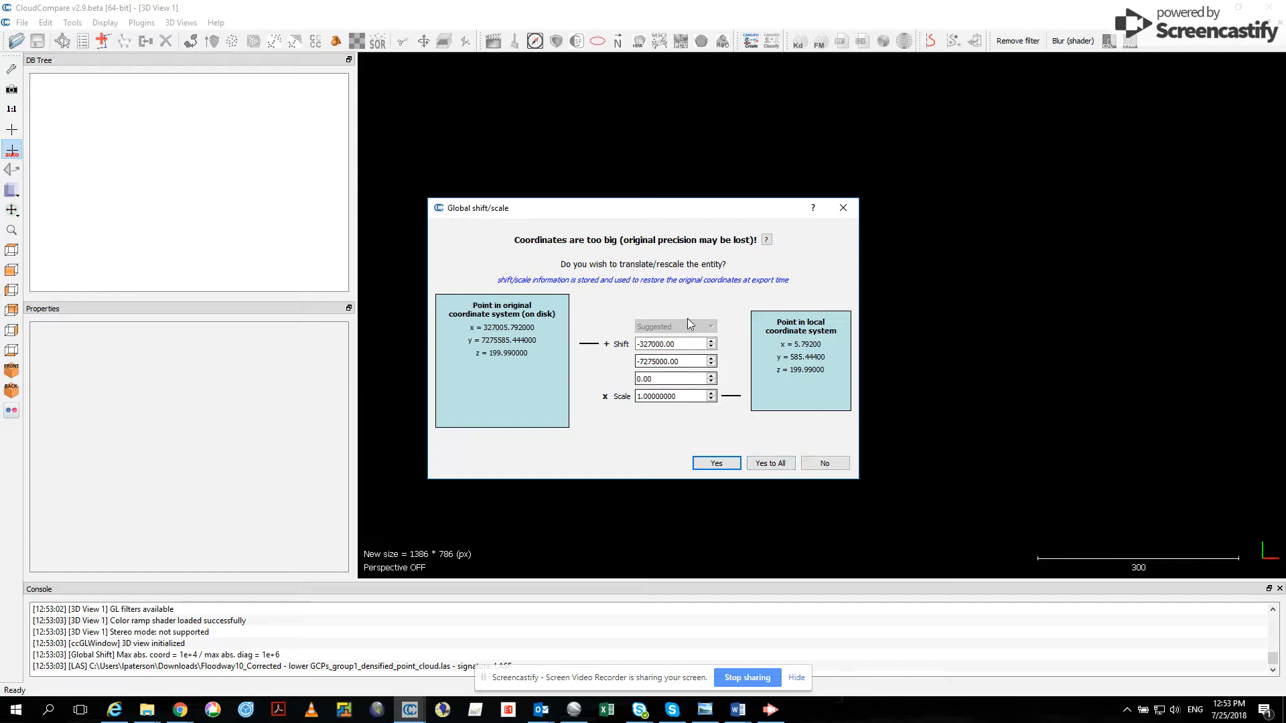
- Import the Floodway10 LAS point cloud with the suggested global shift accepted for all, and inspect it in 3D
left_click(770, 462)
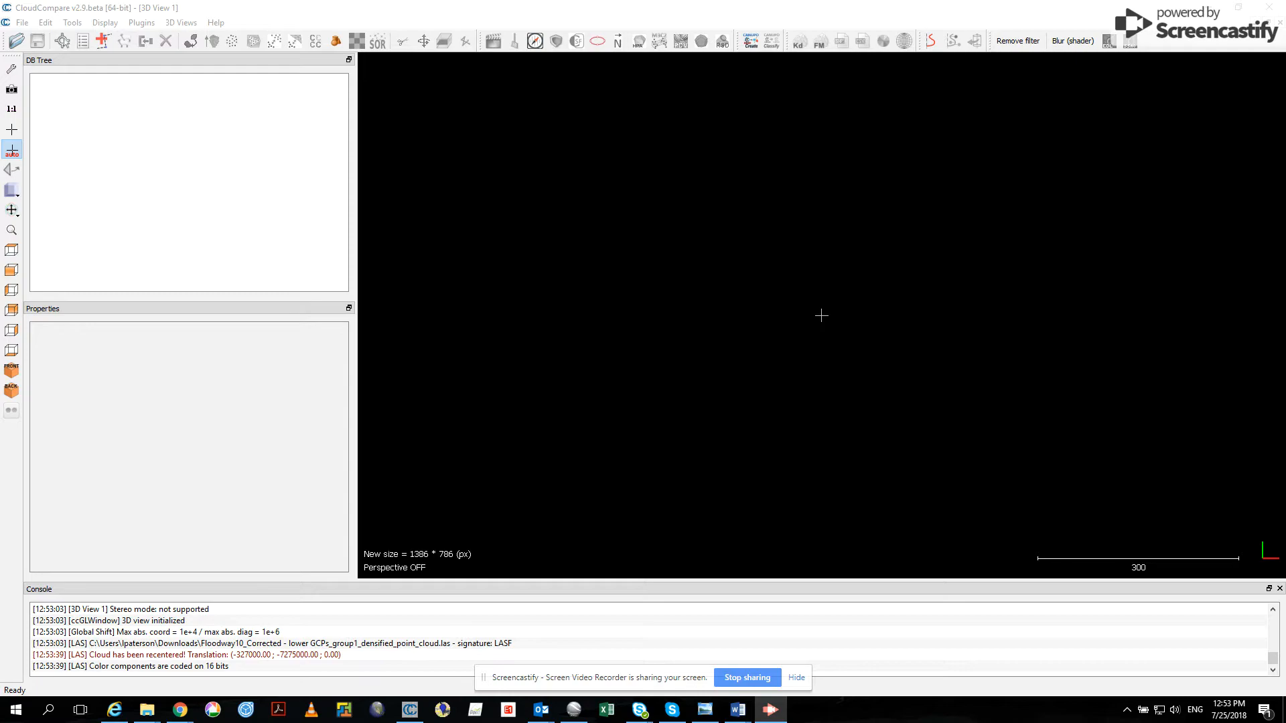
left_click(187, 92)
scroll(840, 388, "up", 3)
left_click_drag(836, 387, 785, 100)
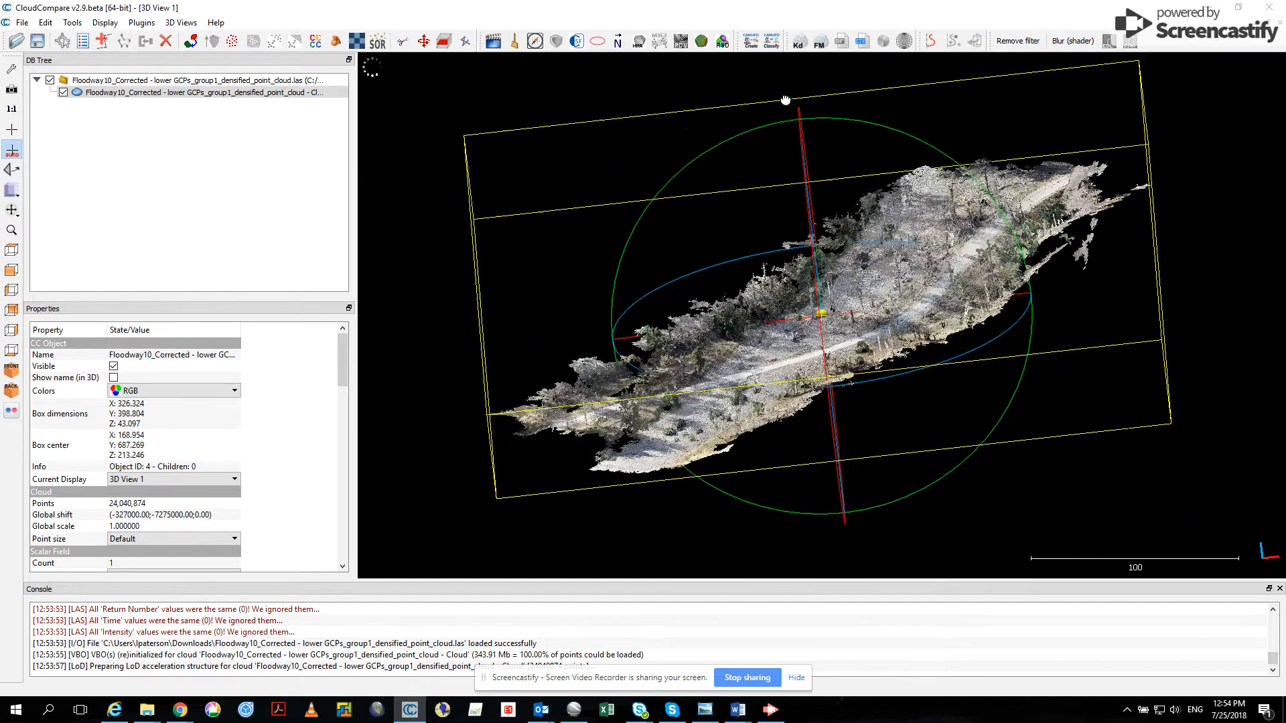
scroll(910, 334, "up", 5)
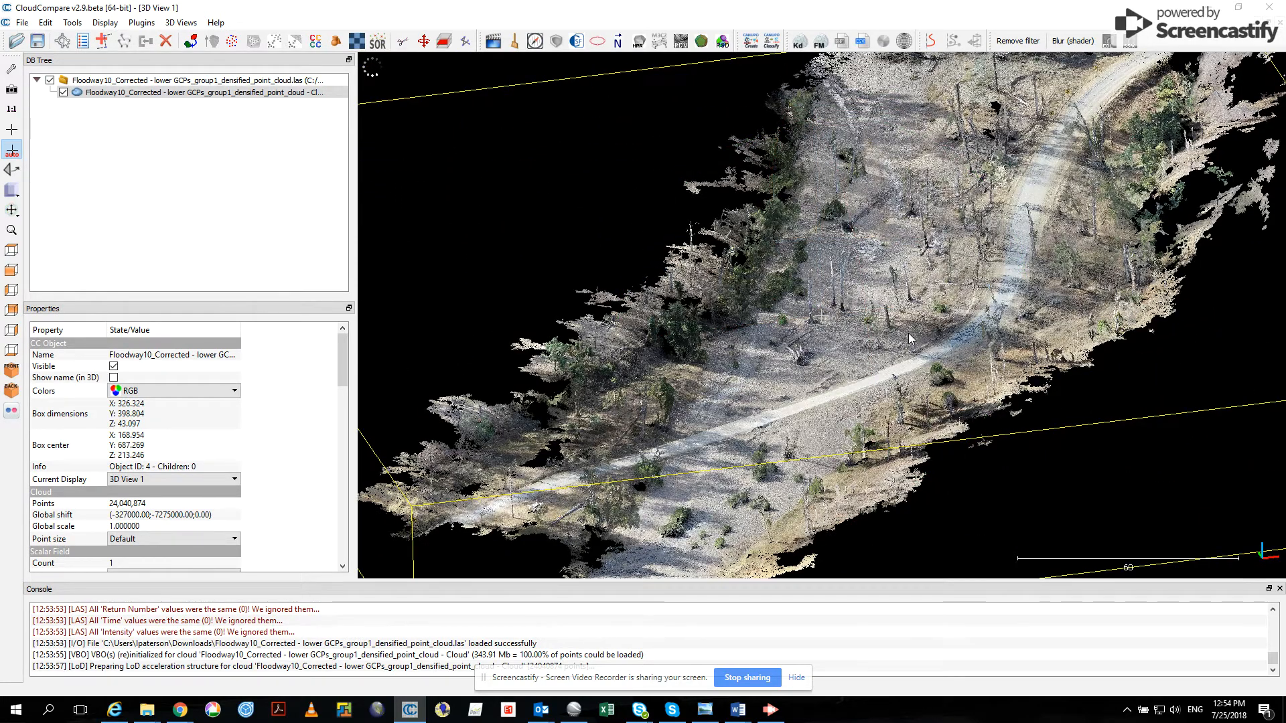
scroll(908, 332, "down", 5)
- Run the Cloth Simulation Filter on the cloud with the steep slope scene, cloth resolution 0.5 and classification threshold 0.3
left_click(144, 23)
left_click(170, 112)
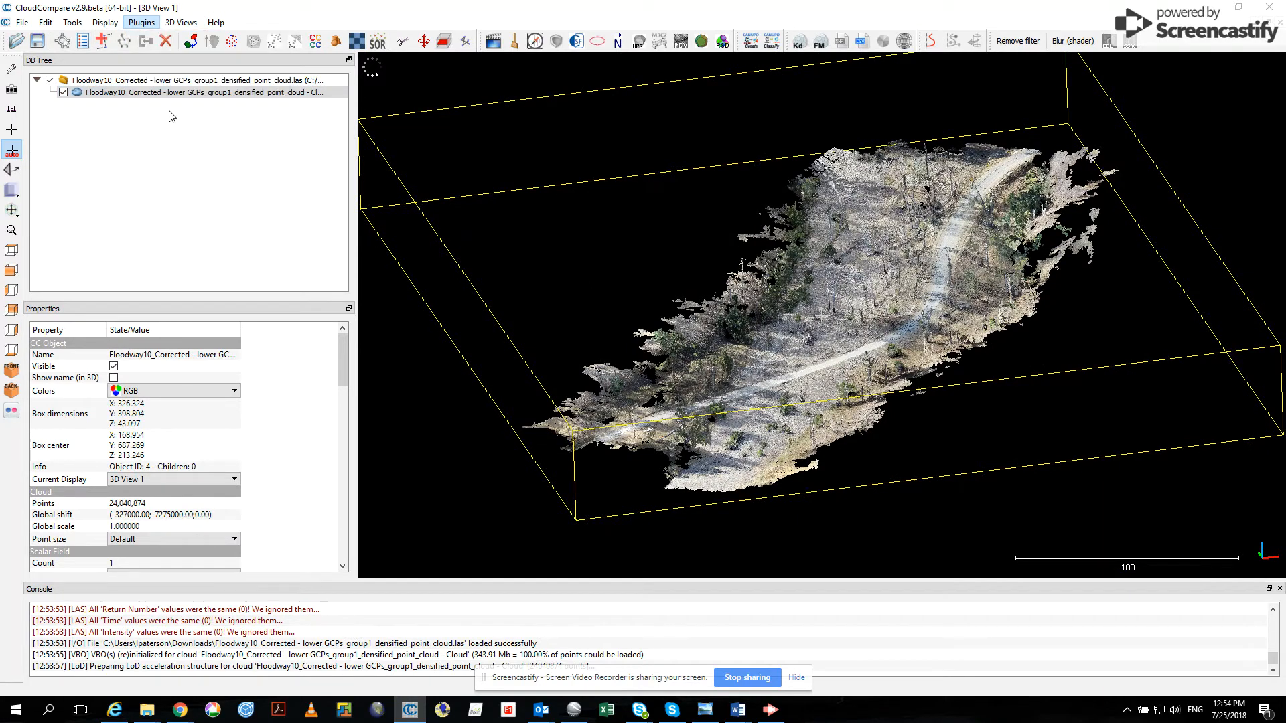
left_click(595, 370)
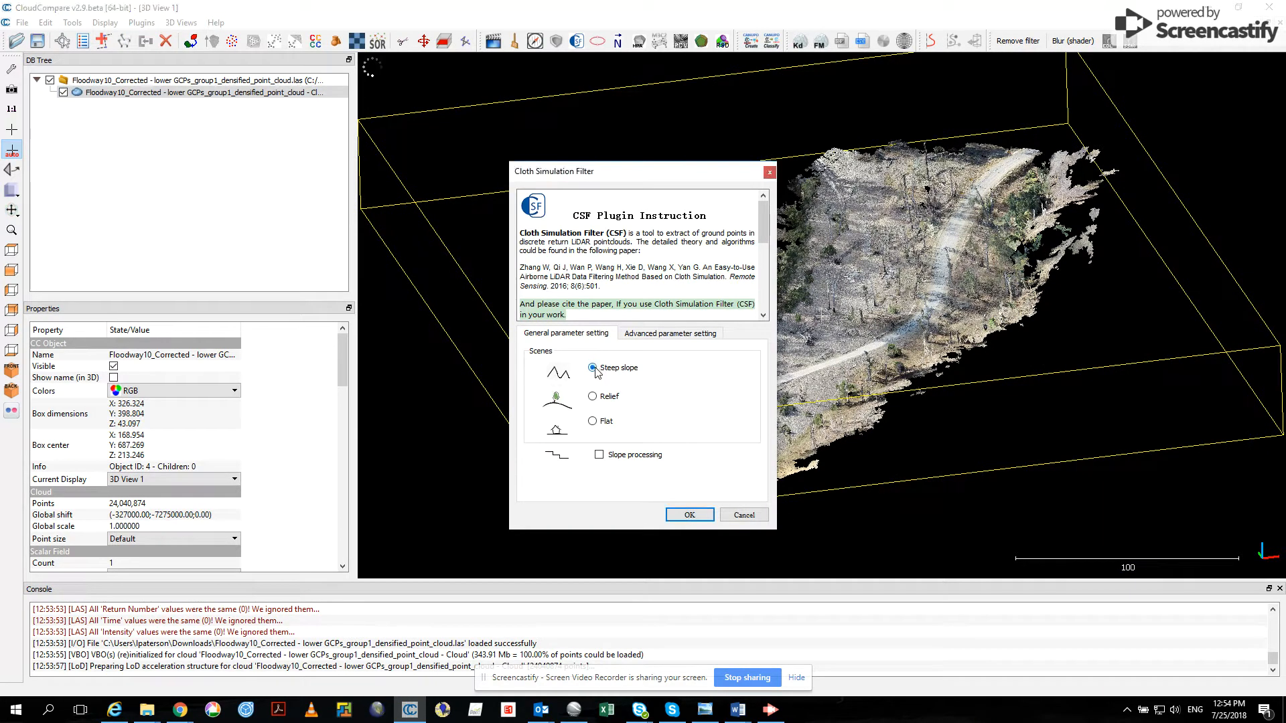
left_click(667, 334)
left_click_drag(554, 367, 436, 367)
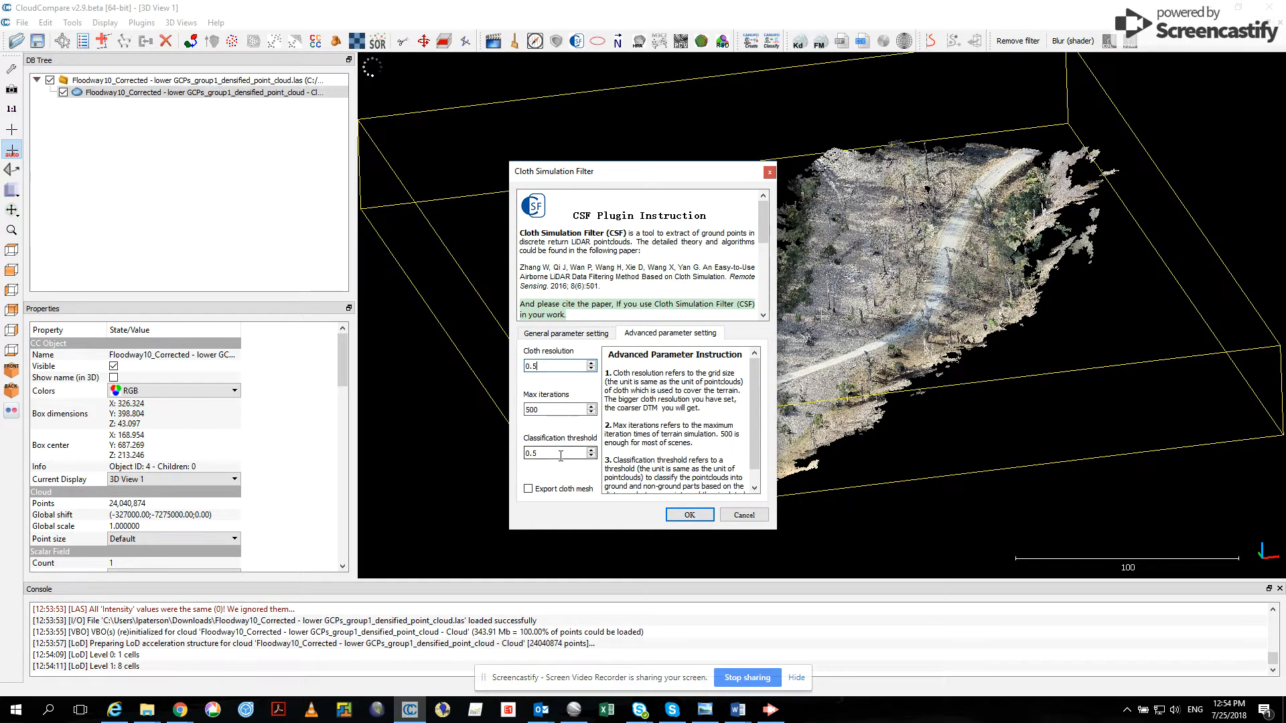
left_click_drag(569, 454, 359, 454)
type("0.3")
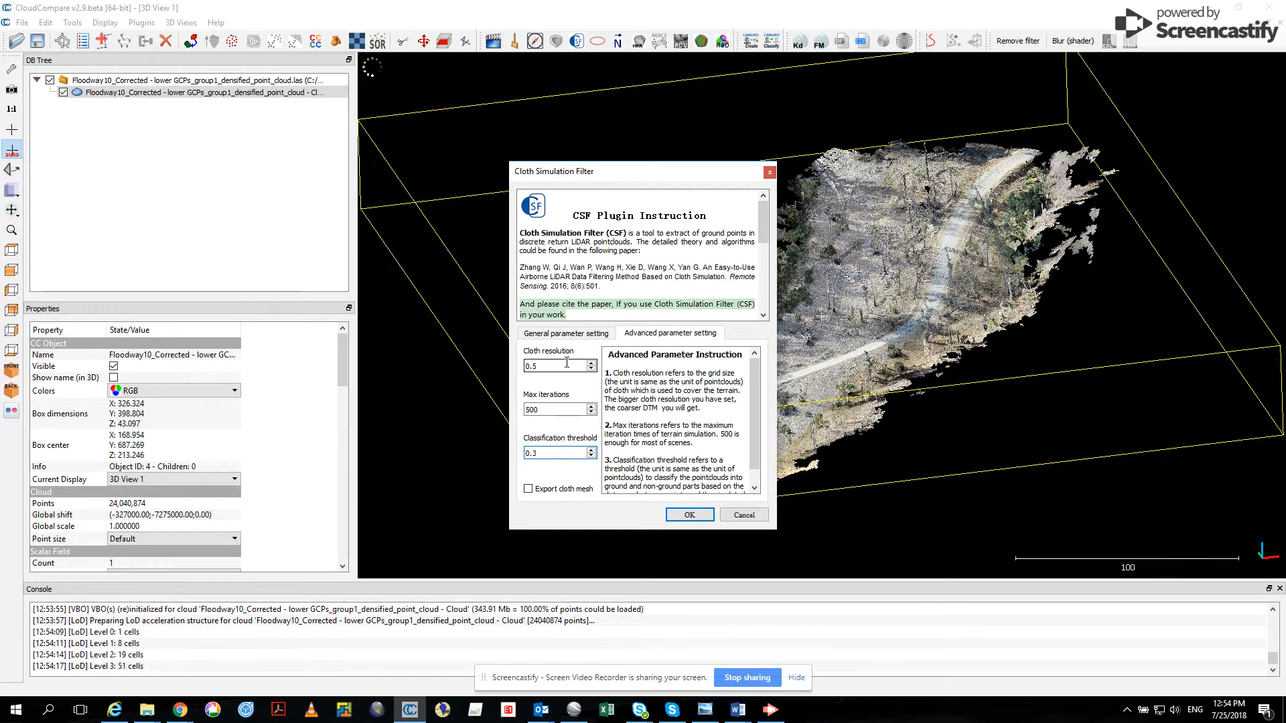
left_click(679, 517)
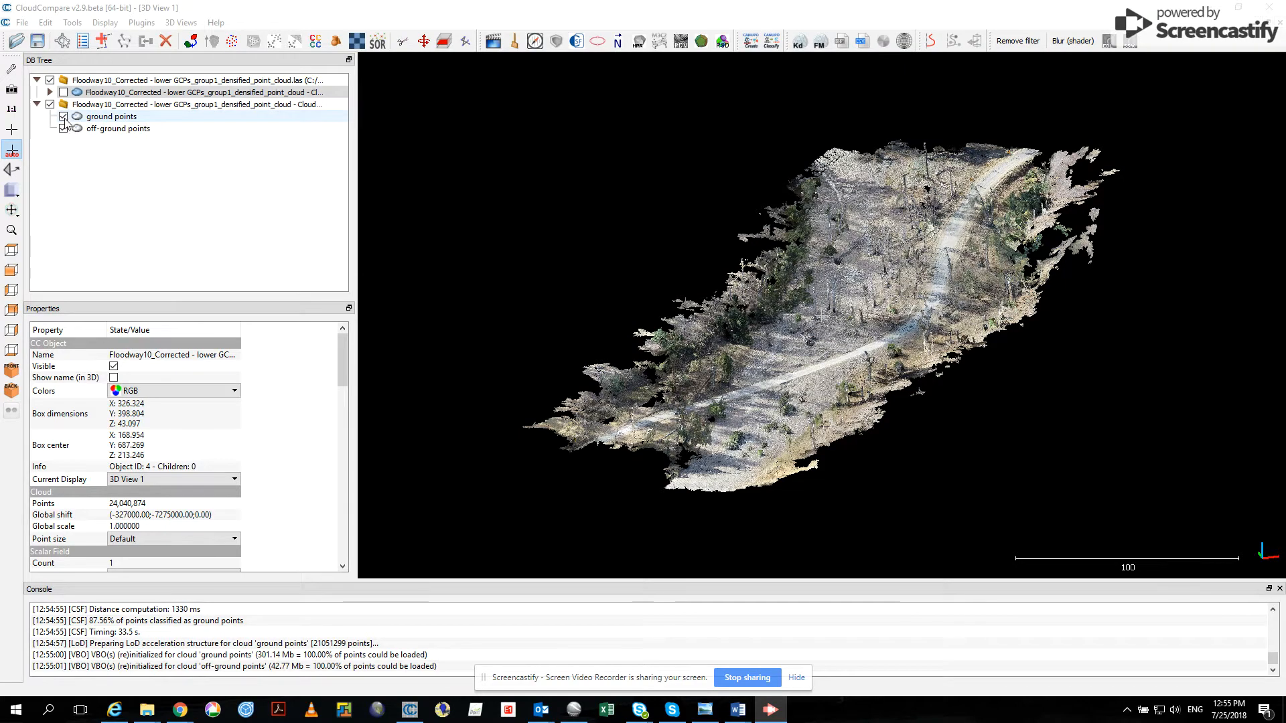
- Hide the ground points and examine the off-ground vegetation points from several angles
left_click(63, 116)
scroll(836, 402, "up", 5)
left_click_drag(835, 401, 1058, 342)
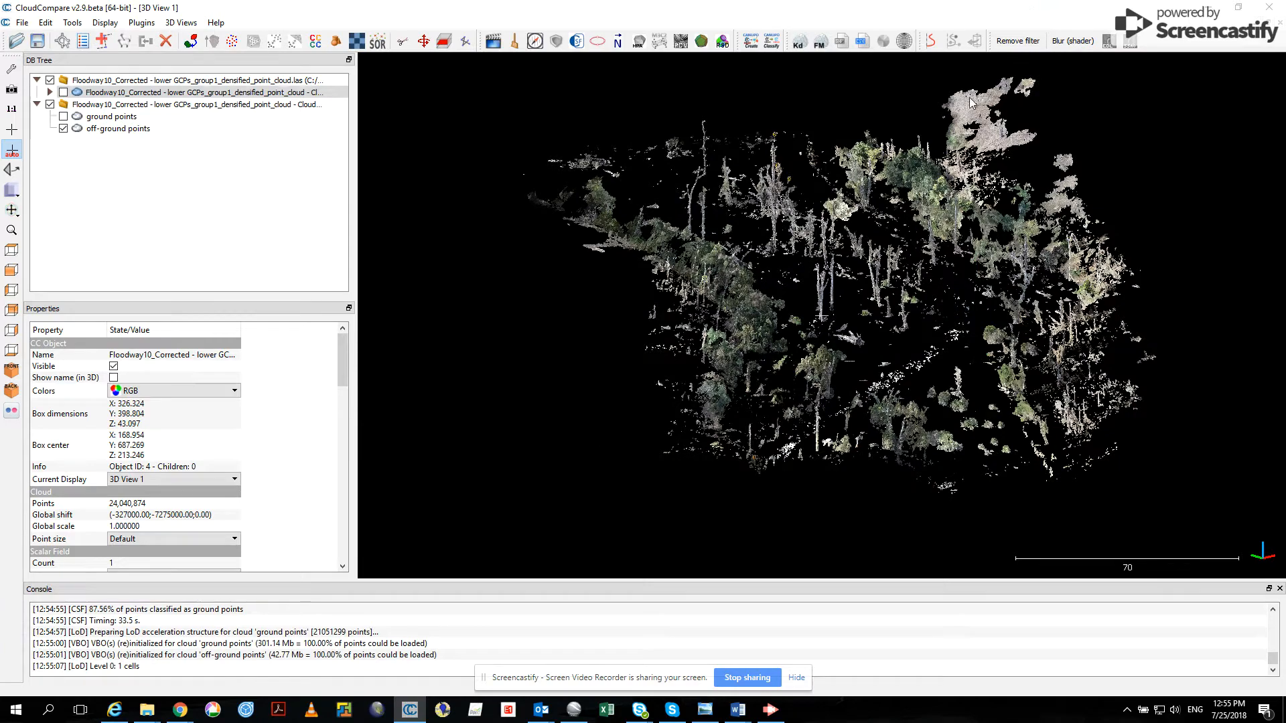
left_click_drag(886, 380, 637, 362)
scroll(904, 398, "up", 8)
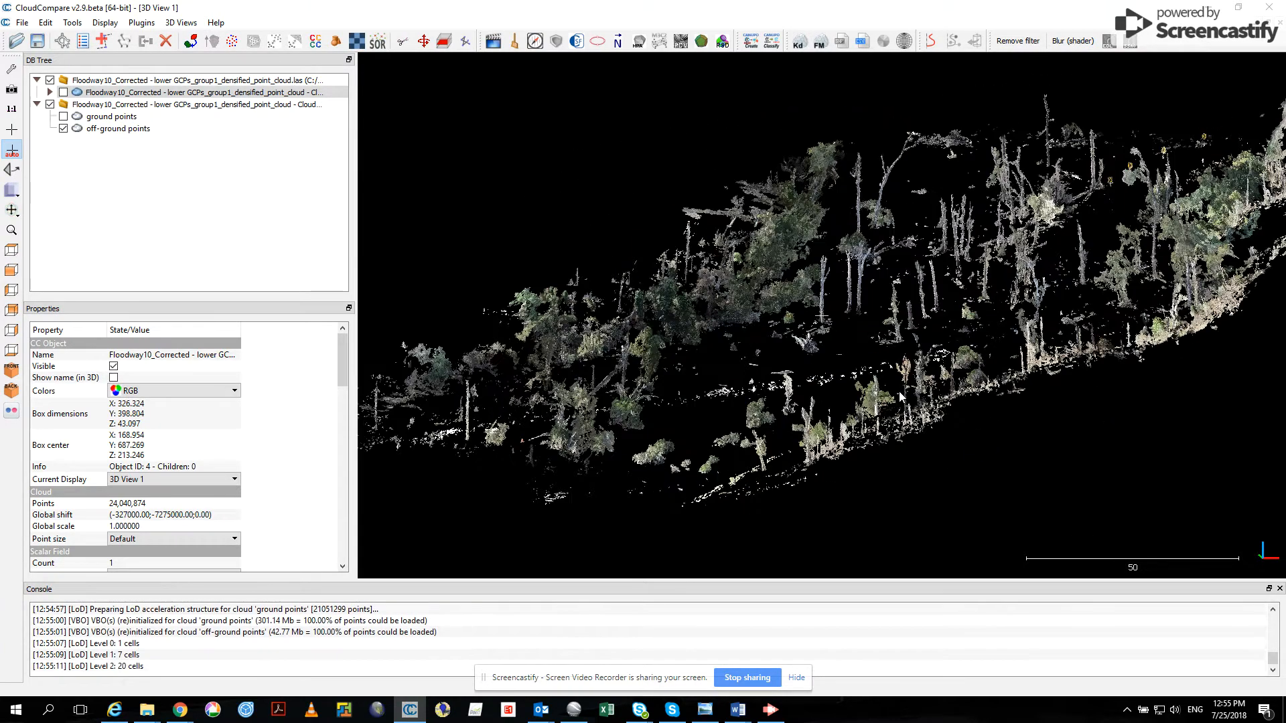
left_click_drag(904, 398, 1214, 377)
right_click_drag(923, 225, 710, 297)
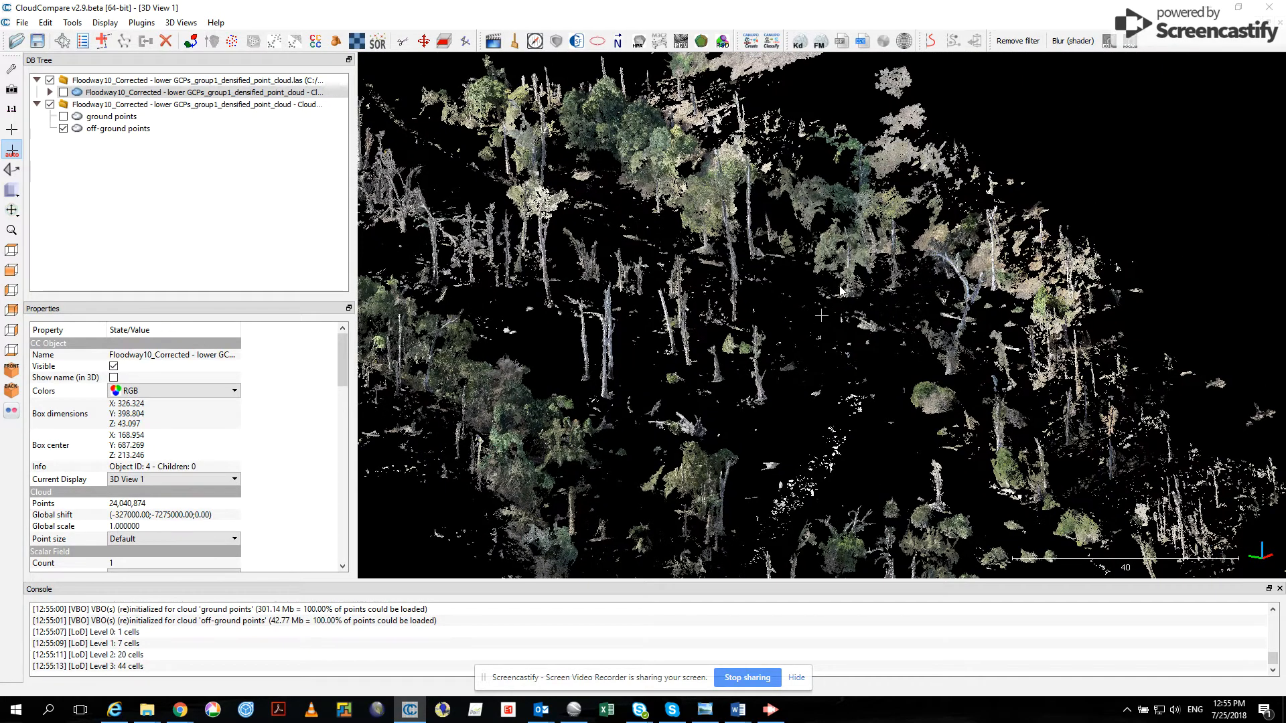
scroll(841, 288, "down", 5)
left_click_drag(872, 383, 600, 397)
scroll(600, 398, "down", 3)
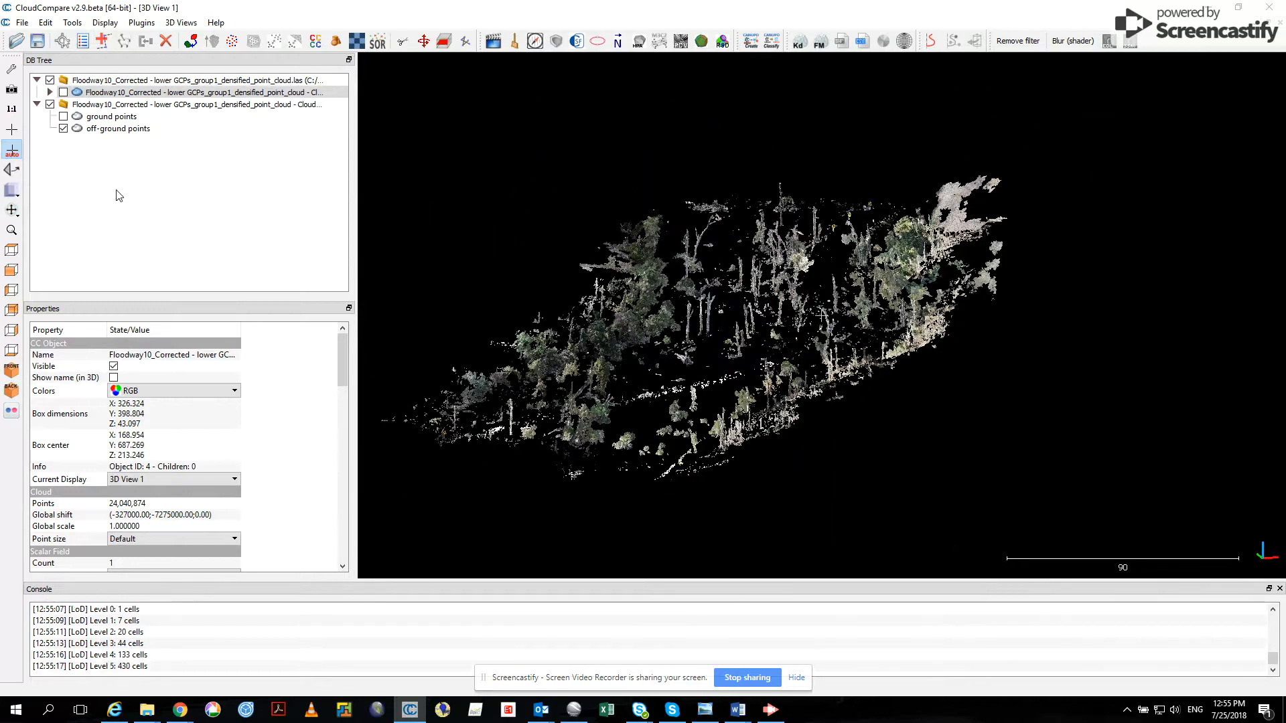
- Hide the off-ground points, show only the ground points and orient them to a near-overhead view
left_click(63, 129)
left_click(63, 117)
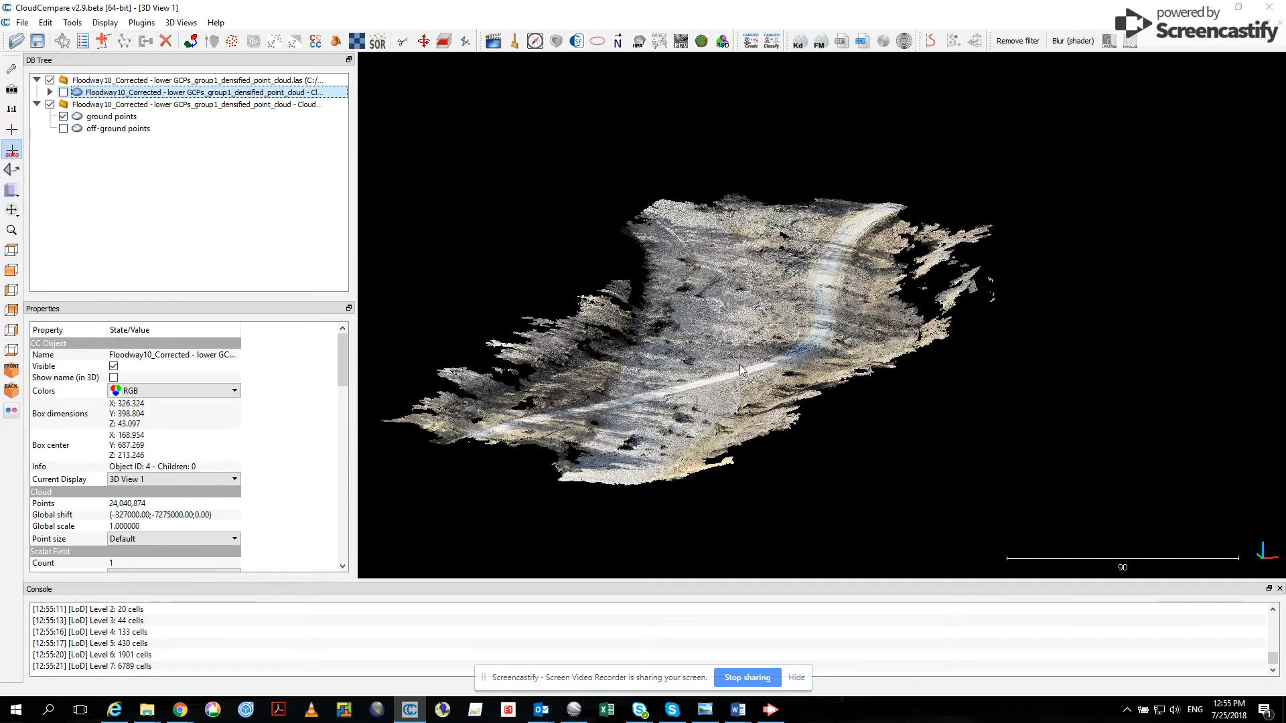
left_click_drag(740, 369, 863, 388)
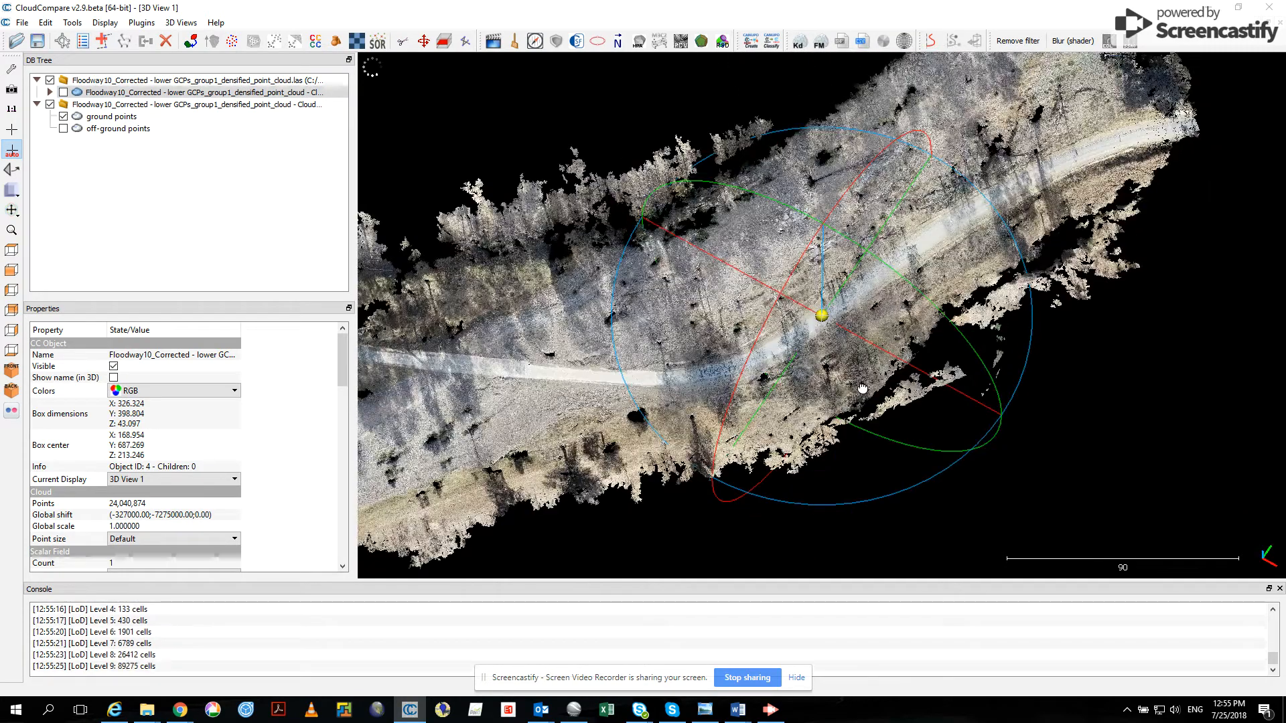
scroll(843, 308, "down", 5)
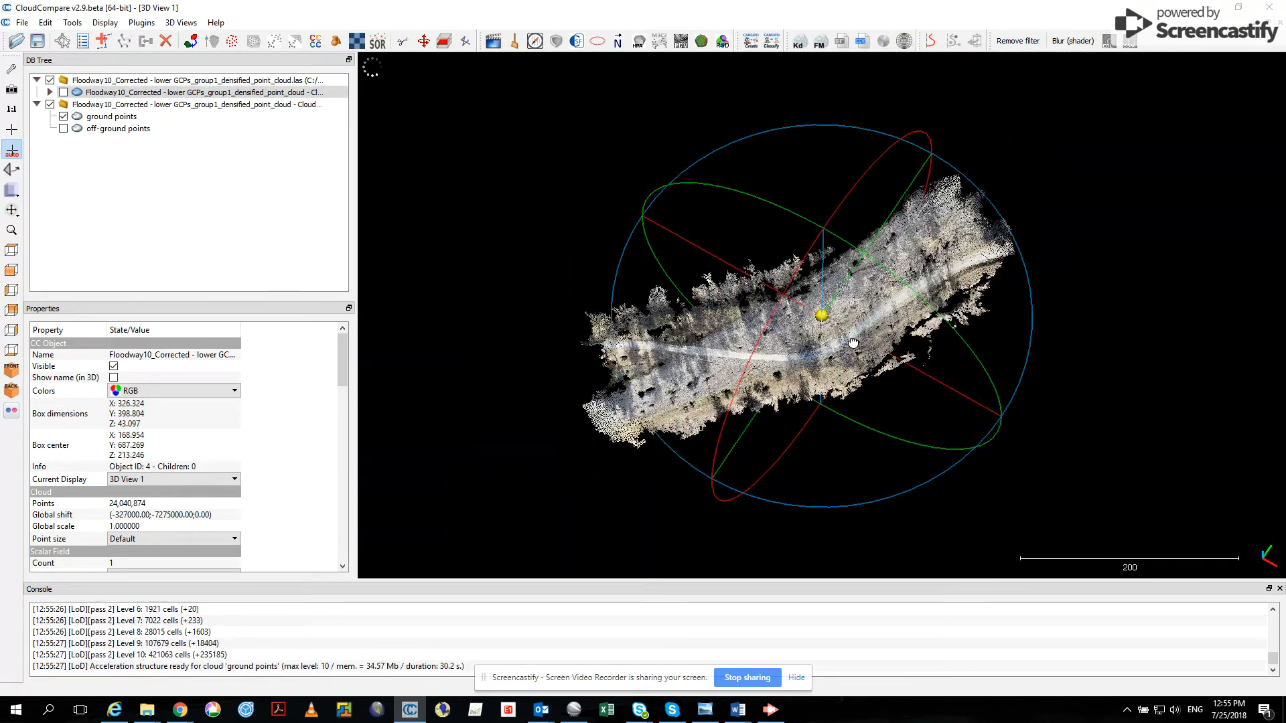
left_click_drag(853, 343, 851, 414)
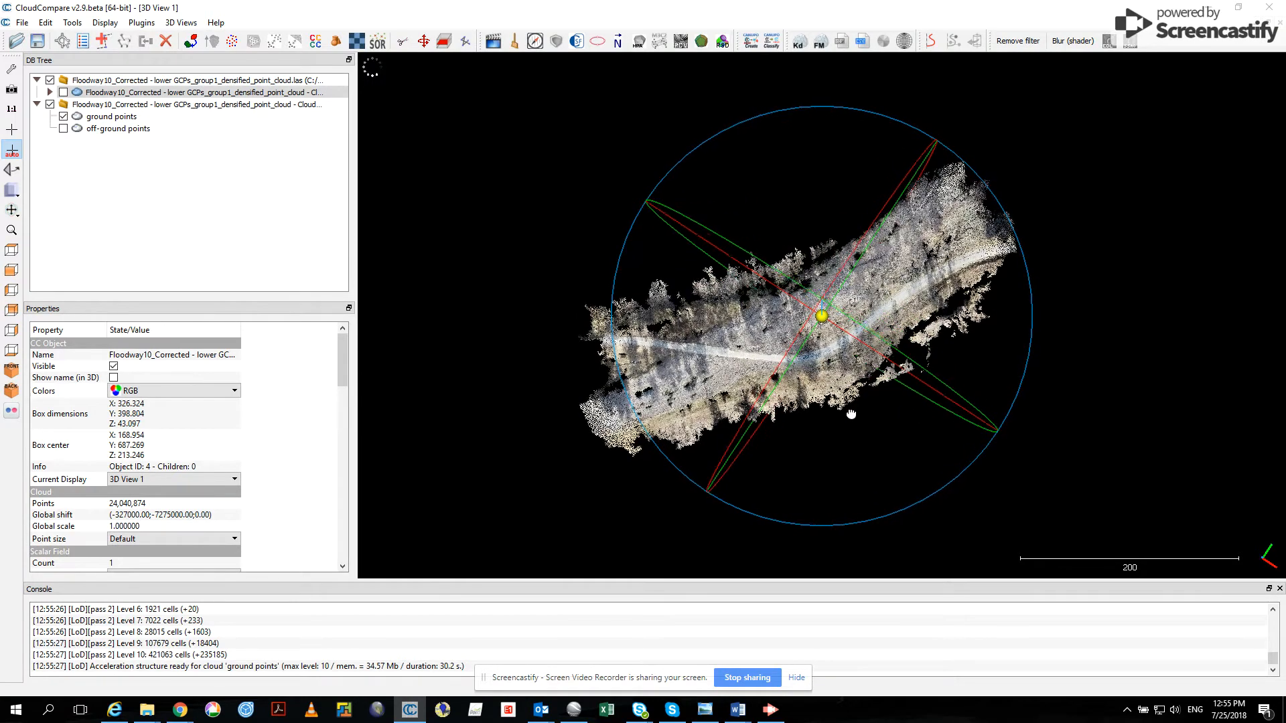
- Segment the ground points cloud along a polygon traced around the road, keeping the points outside it, and confirm the split
left_click(108, 118)
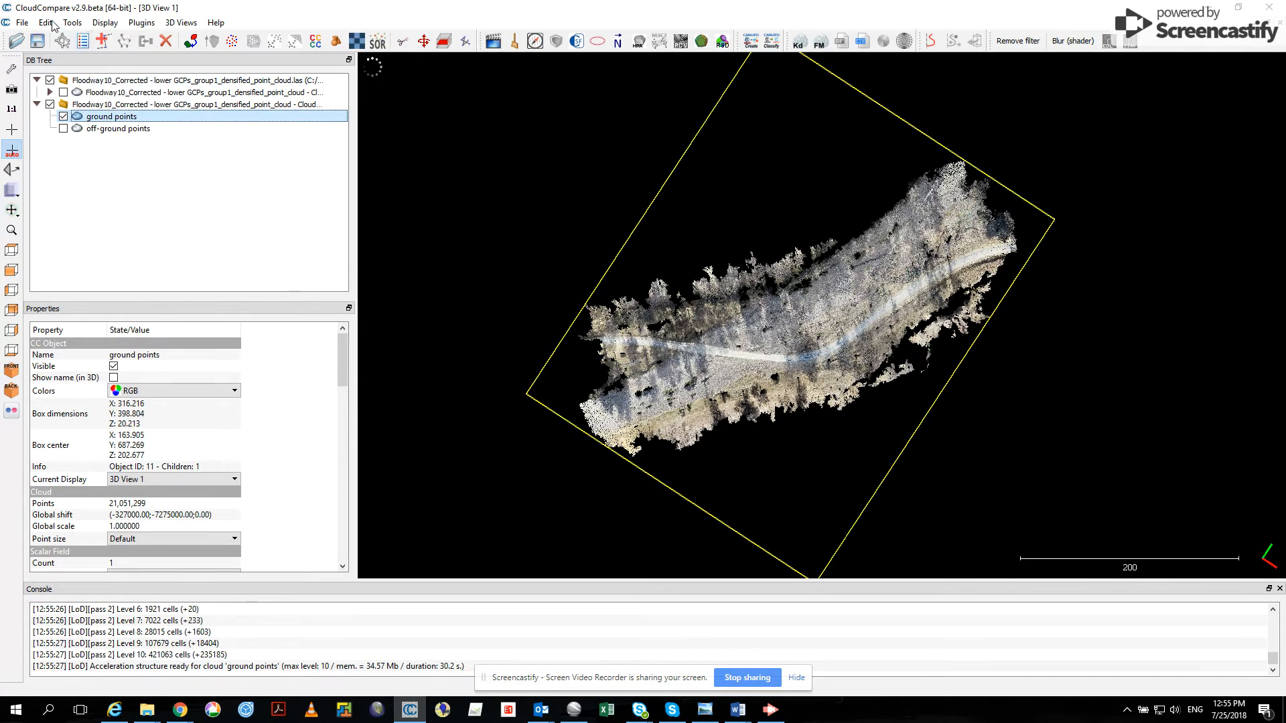
left_click(44, 23)
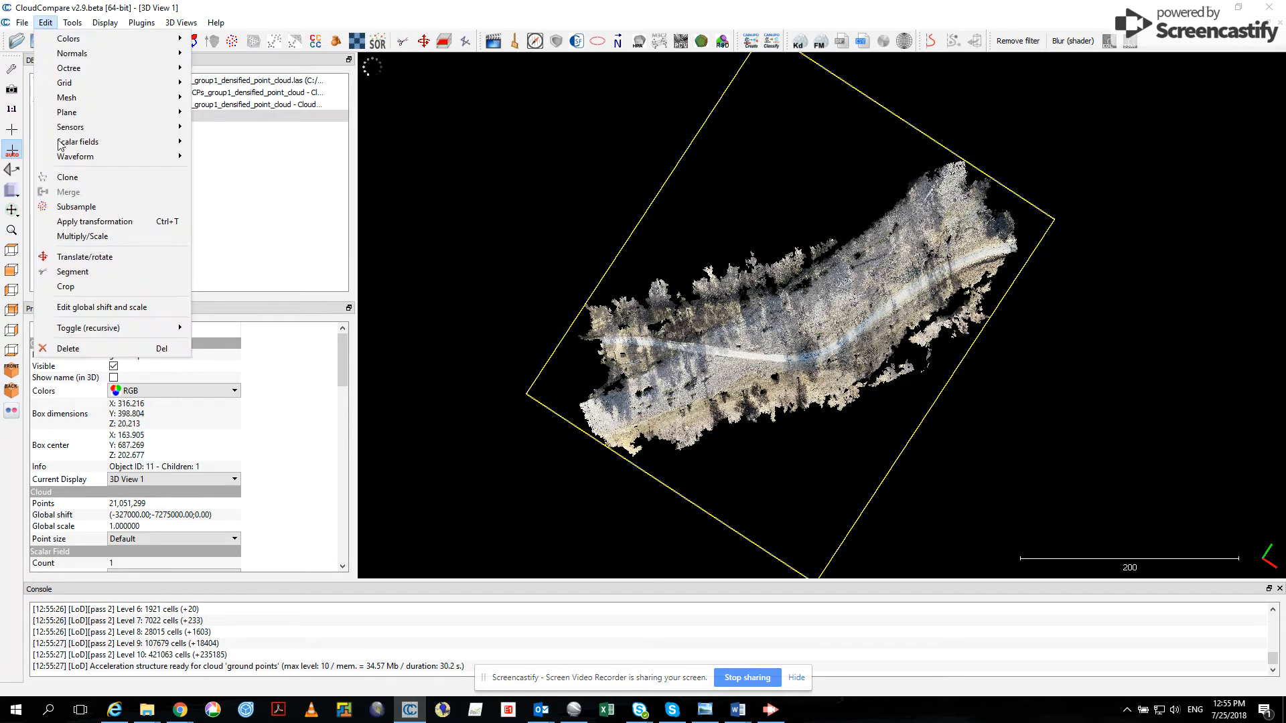
left_click(69, 274)
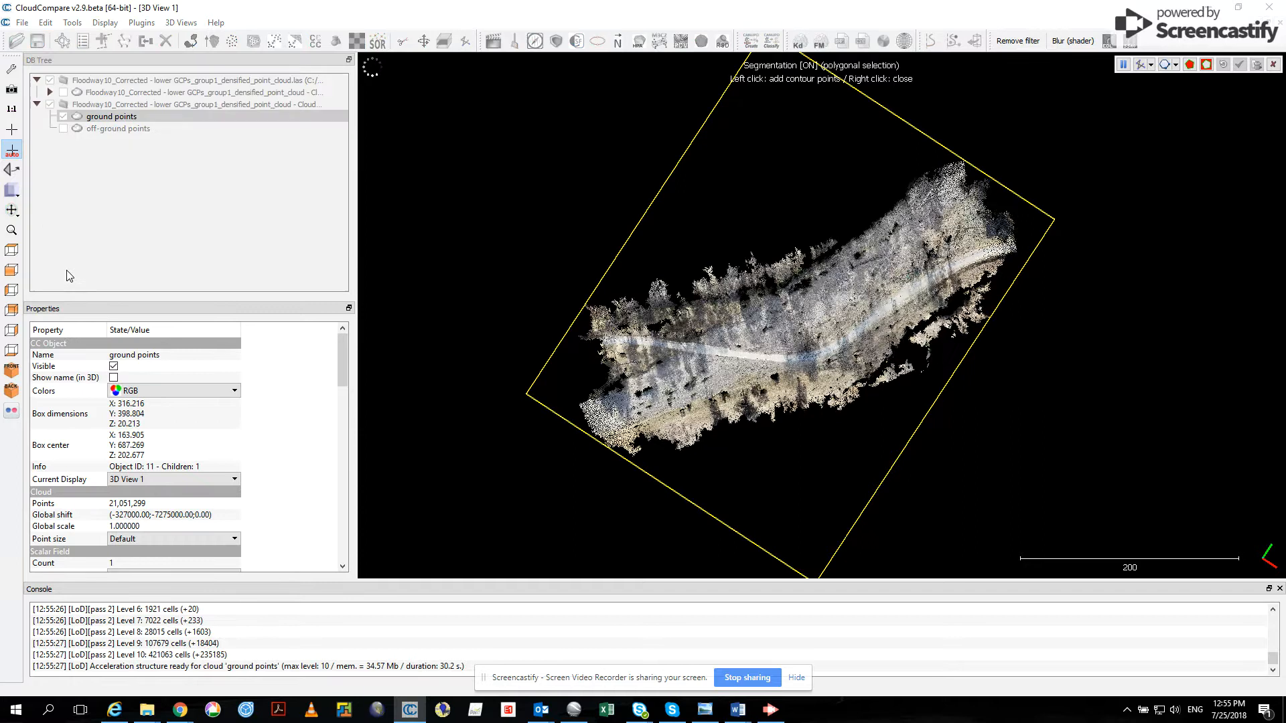
left_click(570, 338)
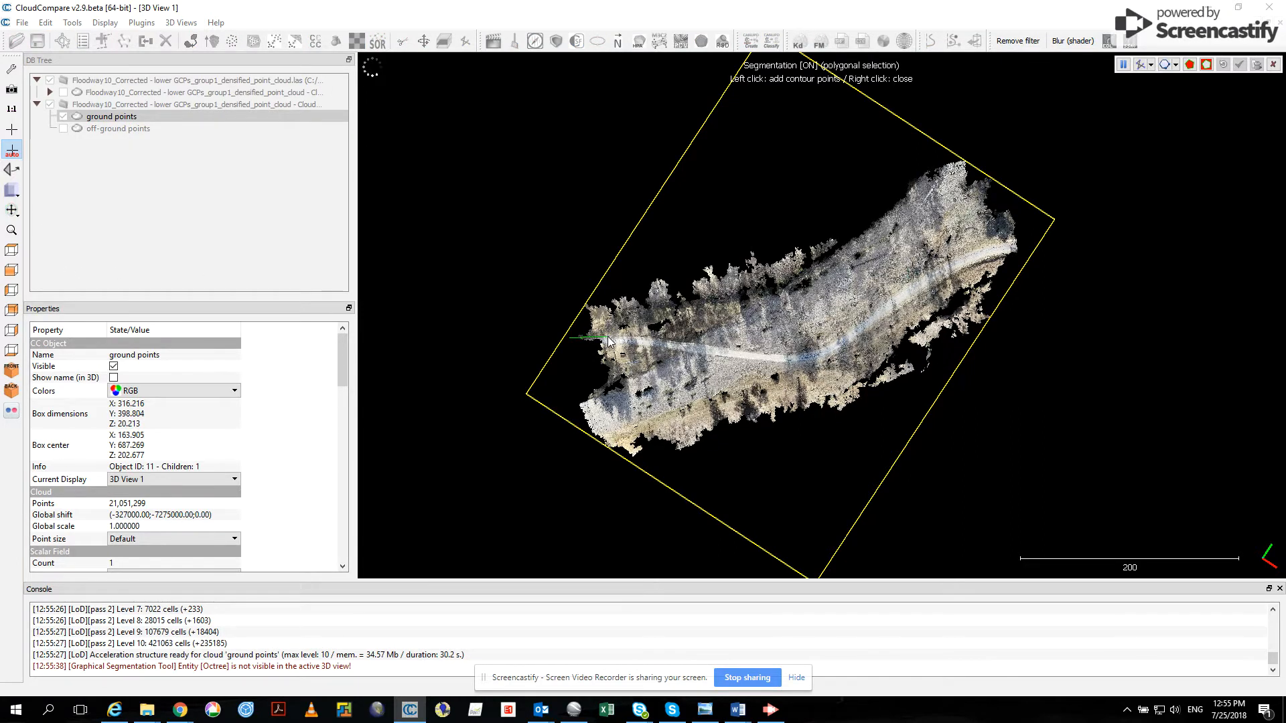
left_click(648, 339)
left_click(1029, 249)
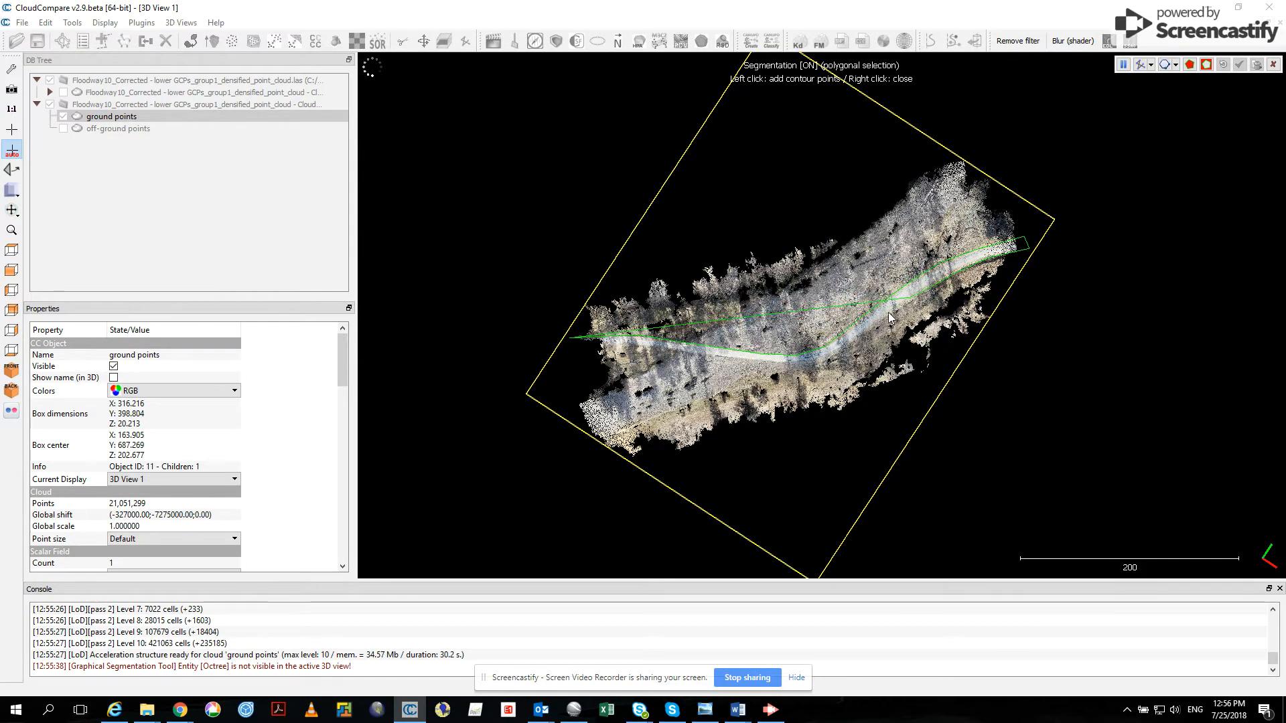
left_click(836, 351)
left_click(819, 362)
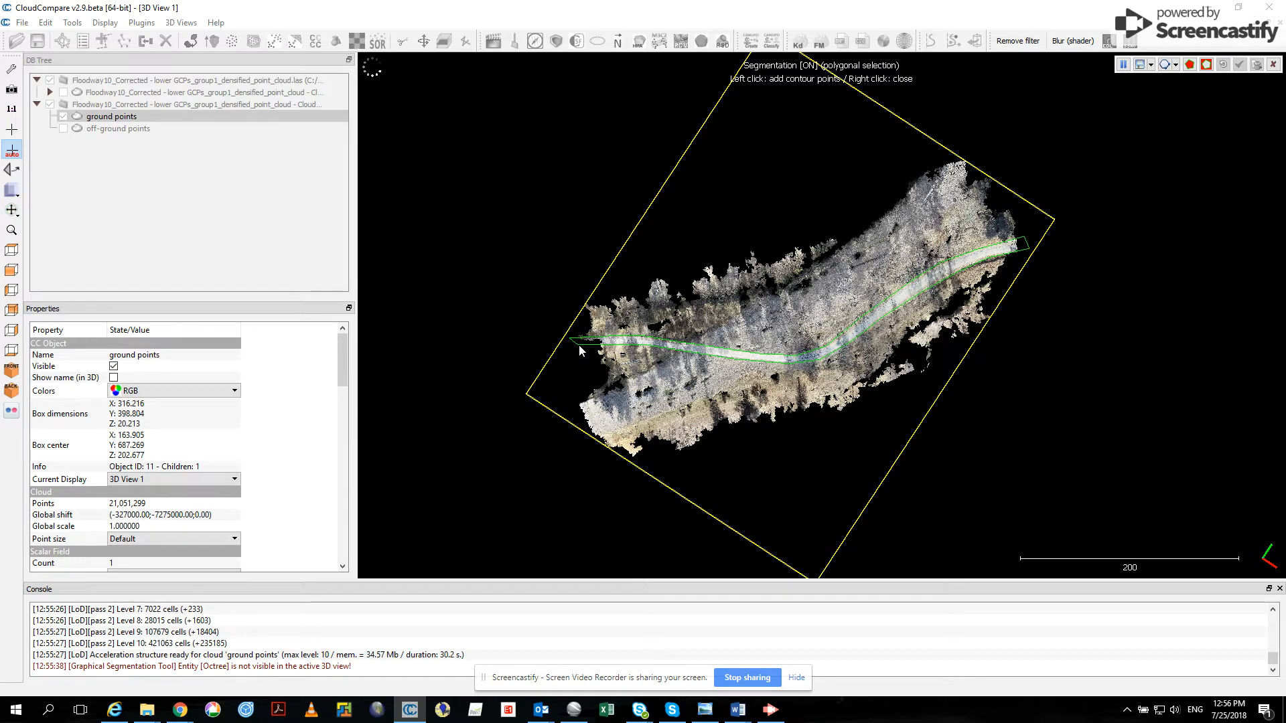
left_click(1206, 65)
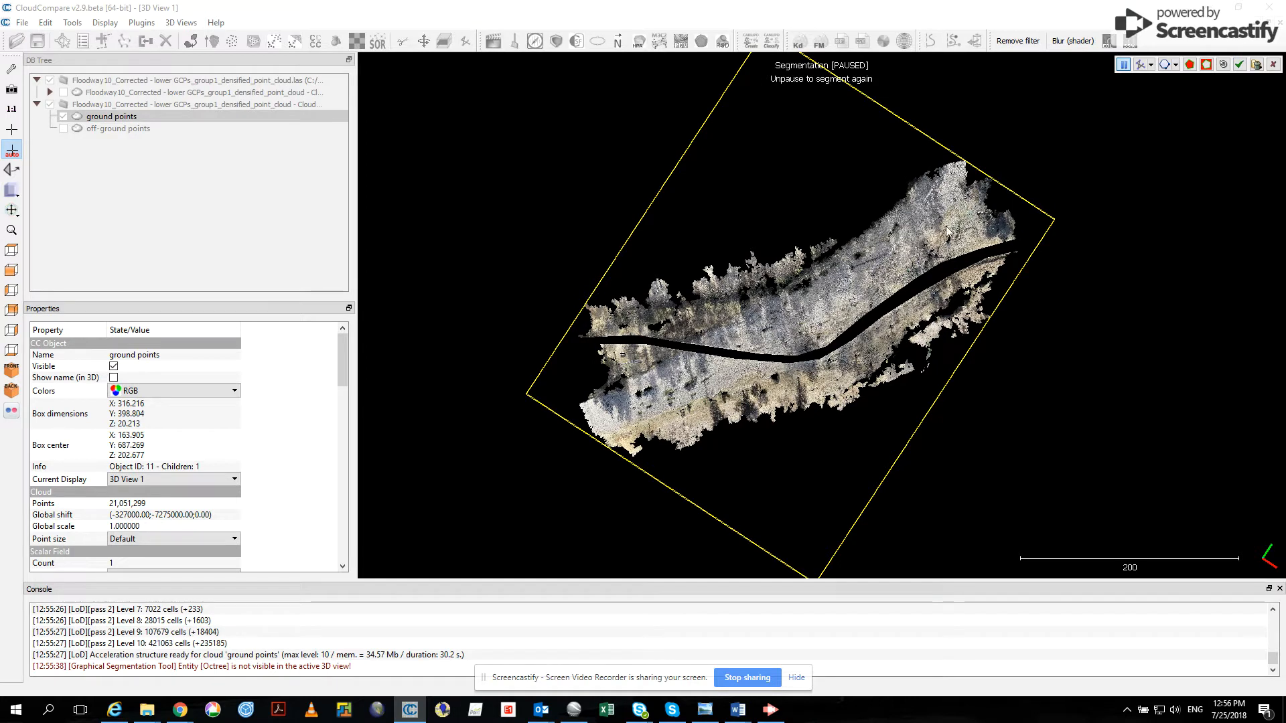
left_click(1242, 66)
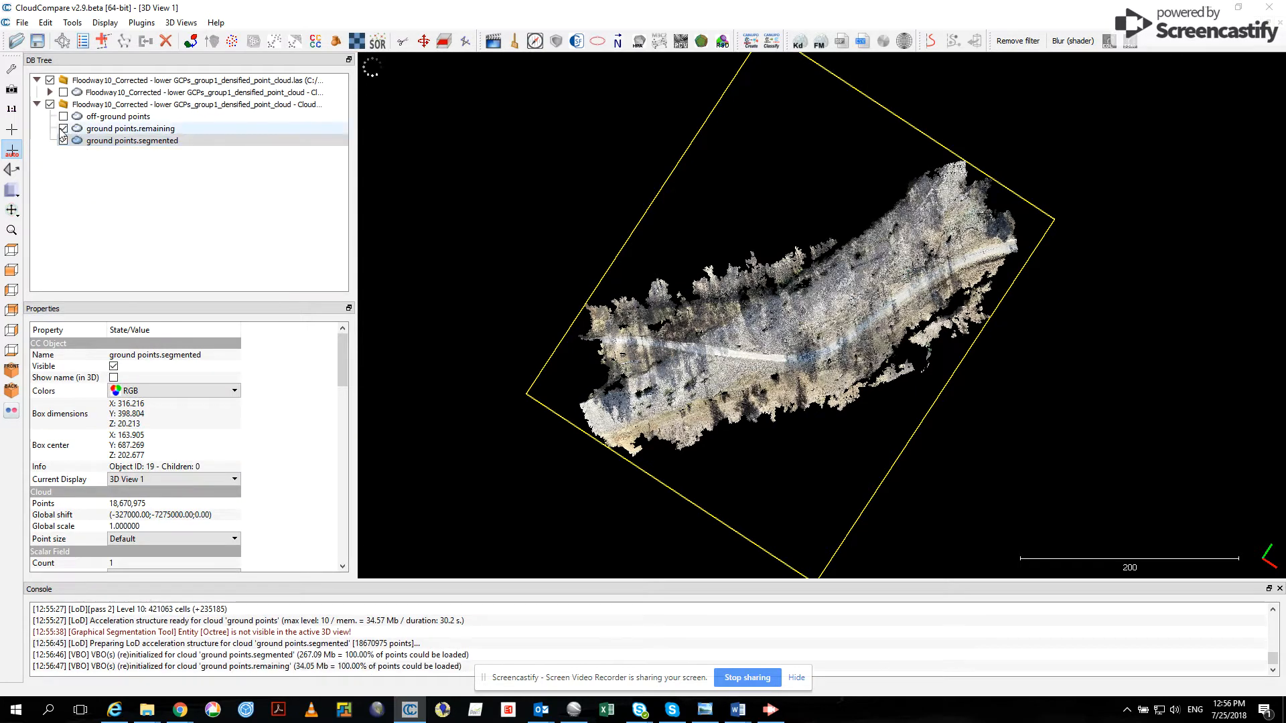
- Check which points the ground points.remaining cloud holds and rename it as road
left_click(65, 130)
left_click(64, 129)
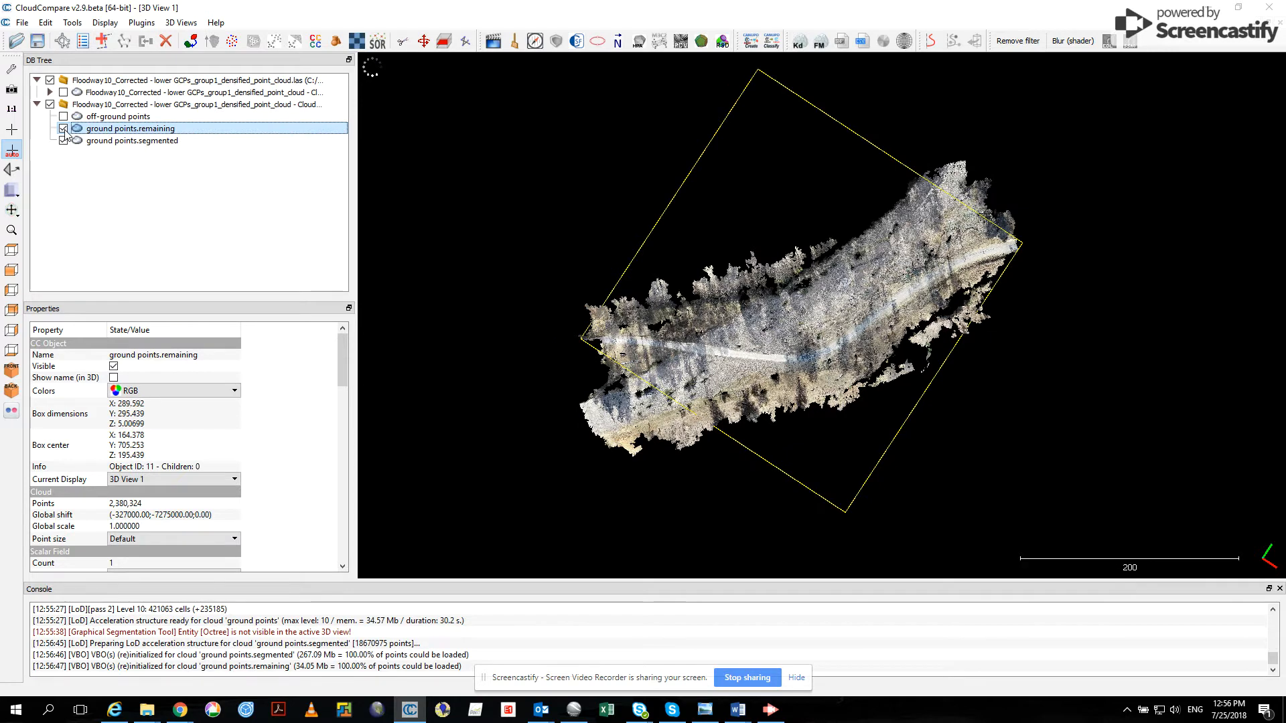
left_click(64, 129)
double_click(113, 129)
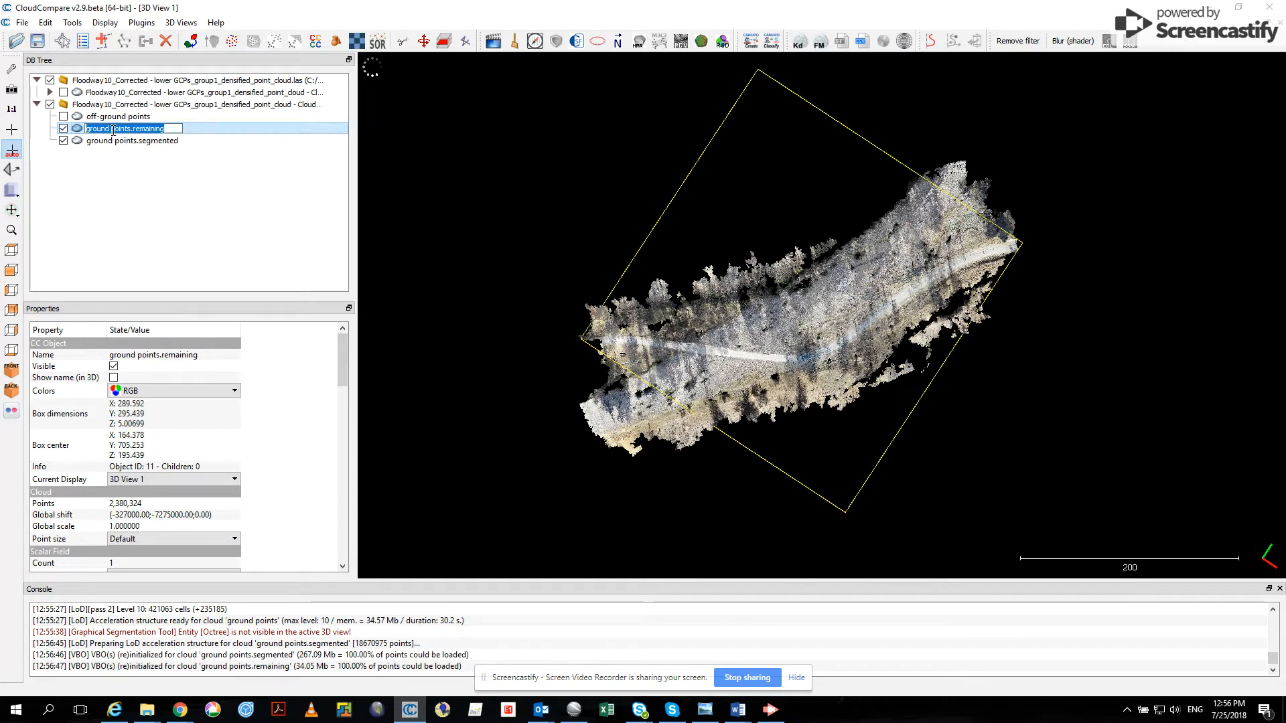
type("road")
key("Return")
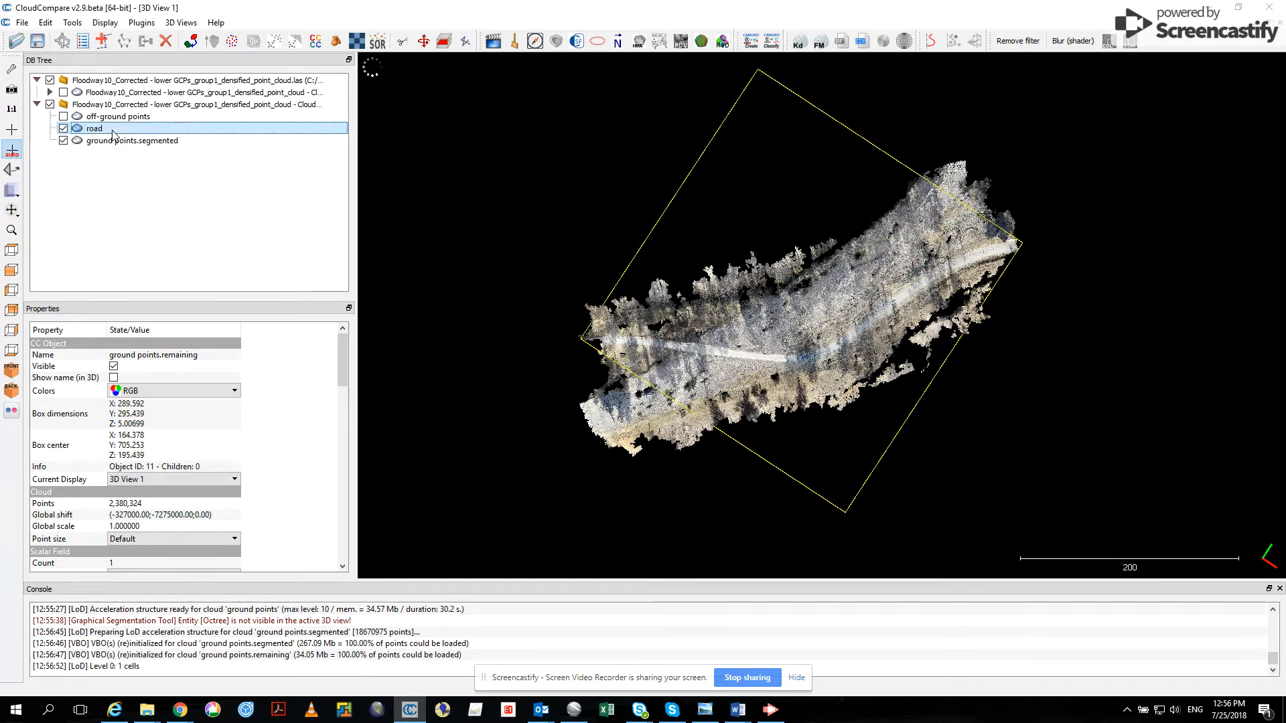
- Rename the ground points.segmented cloud as ground
double_click(116, 140)
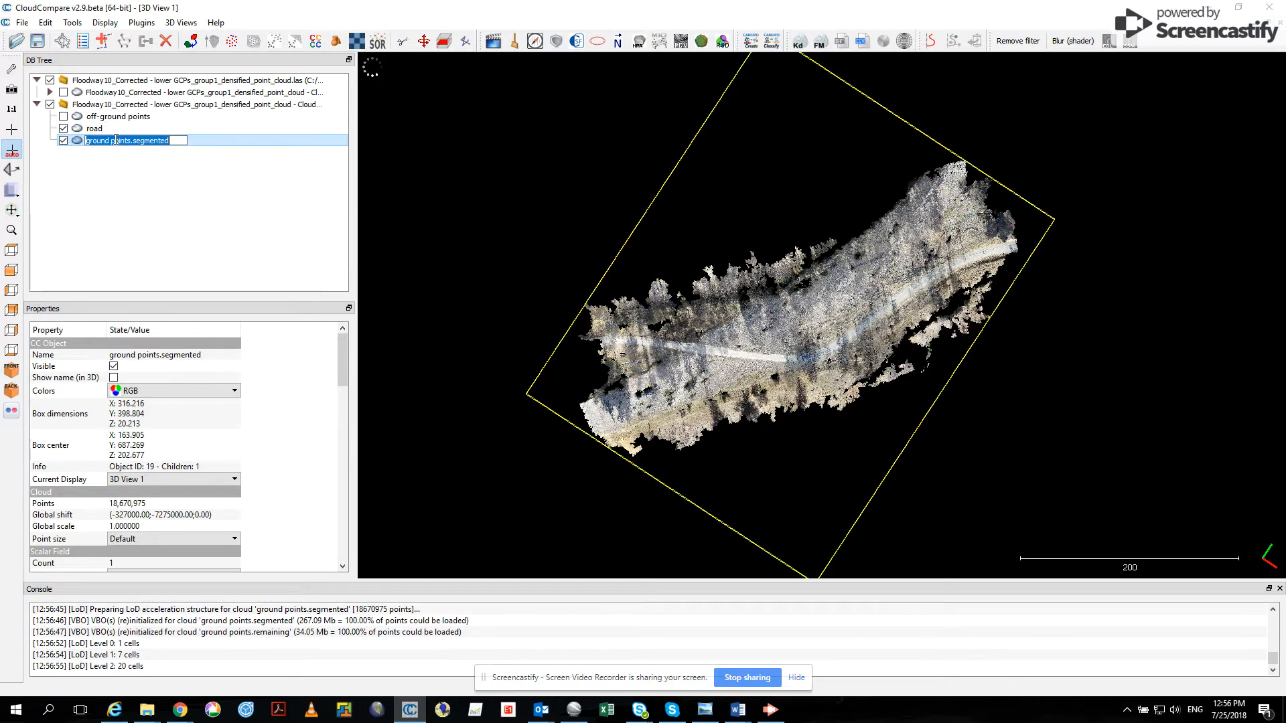
key("End")
key("ctrl+shift+Left")
key("ctrl+shift+Left")
key("BackSpace")
key("Return")
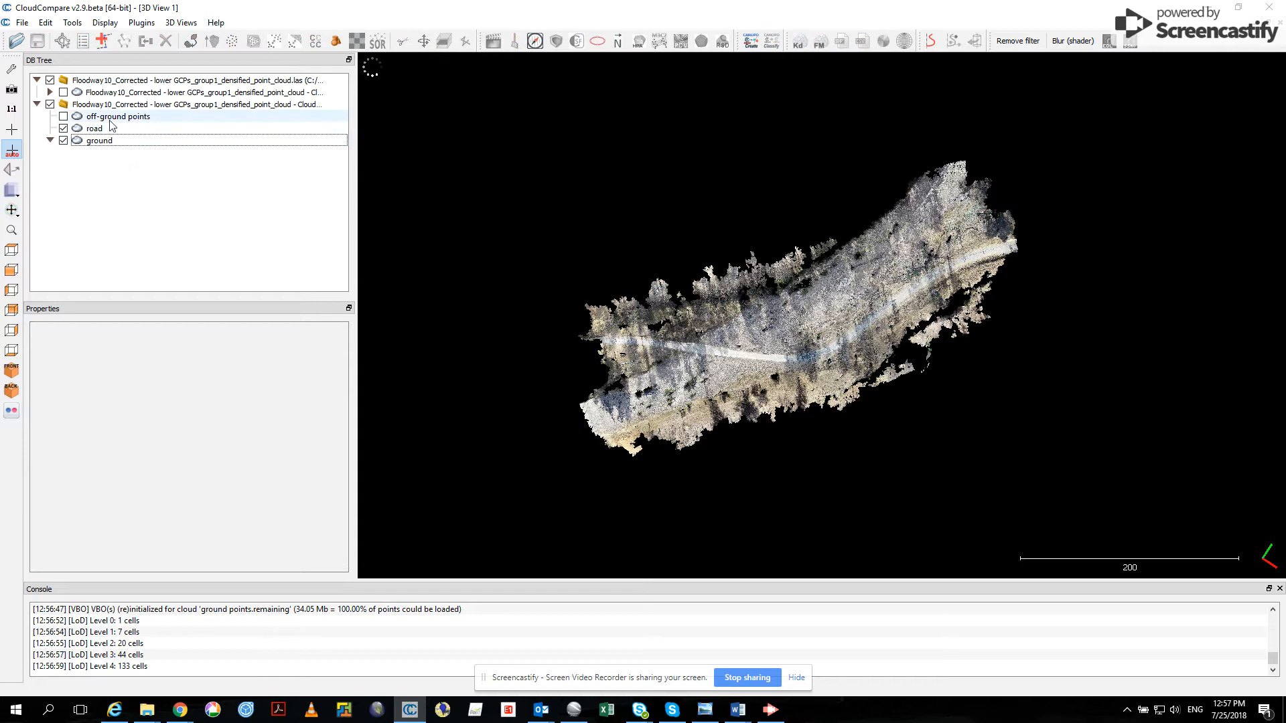
- Rasterize the ground cloud with a grid step of 0.25 and minimum cell height, and update the grid
left_click(92, 130)
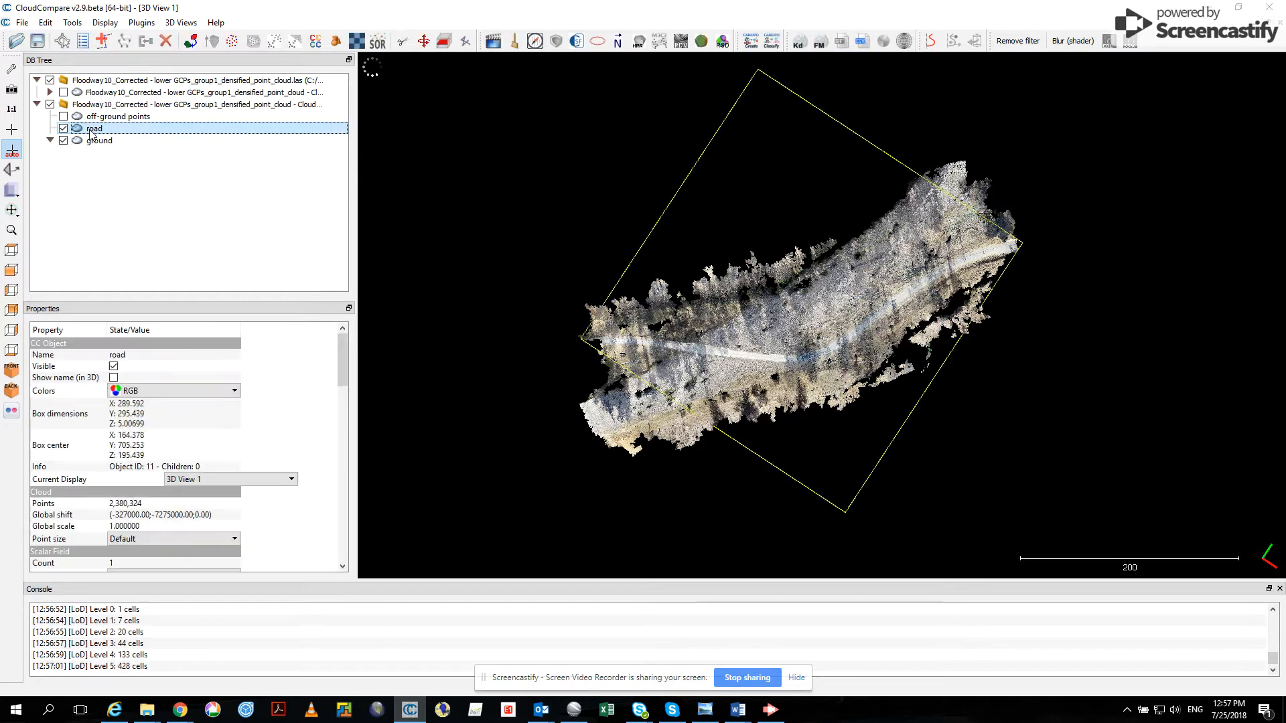
left_click(63, 141)
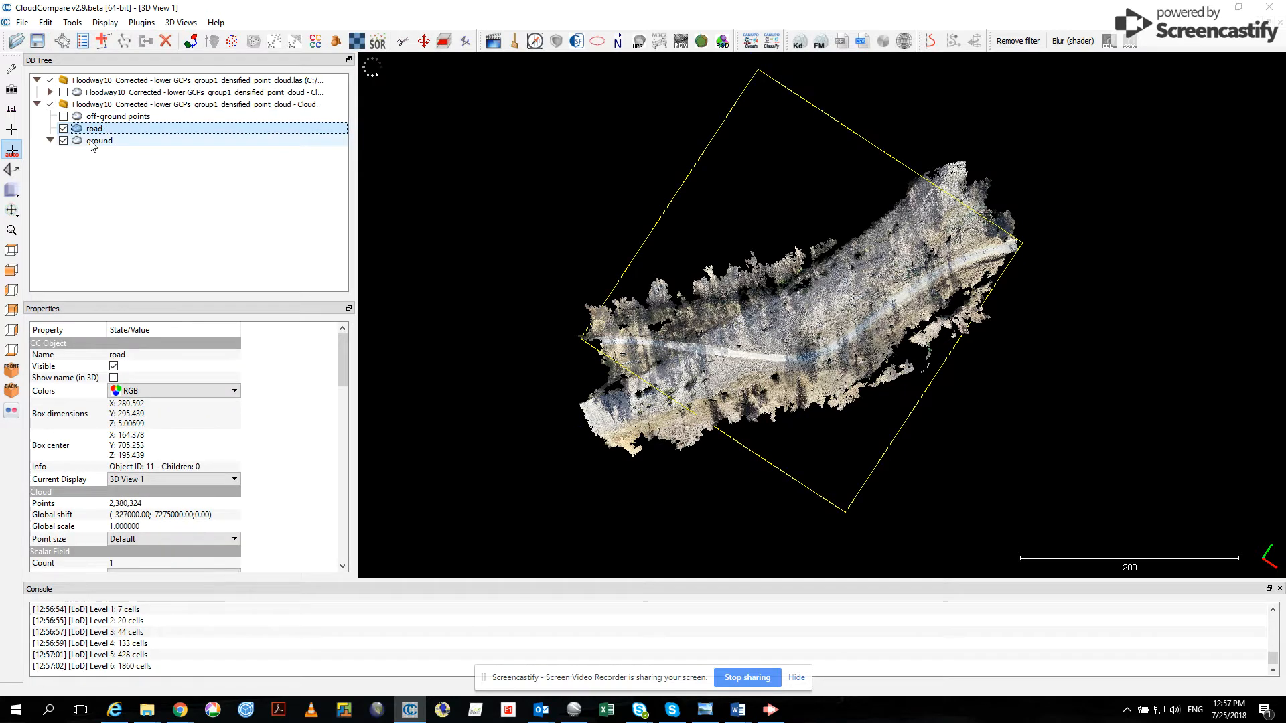
left_click(93, 141)
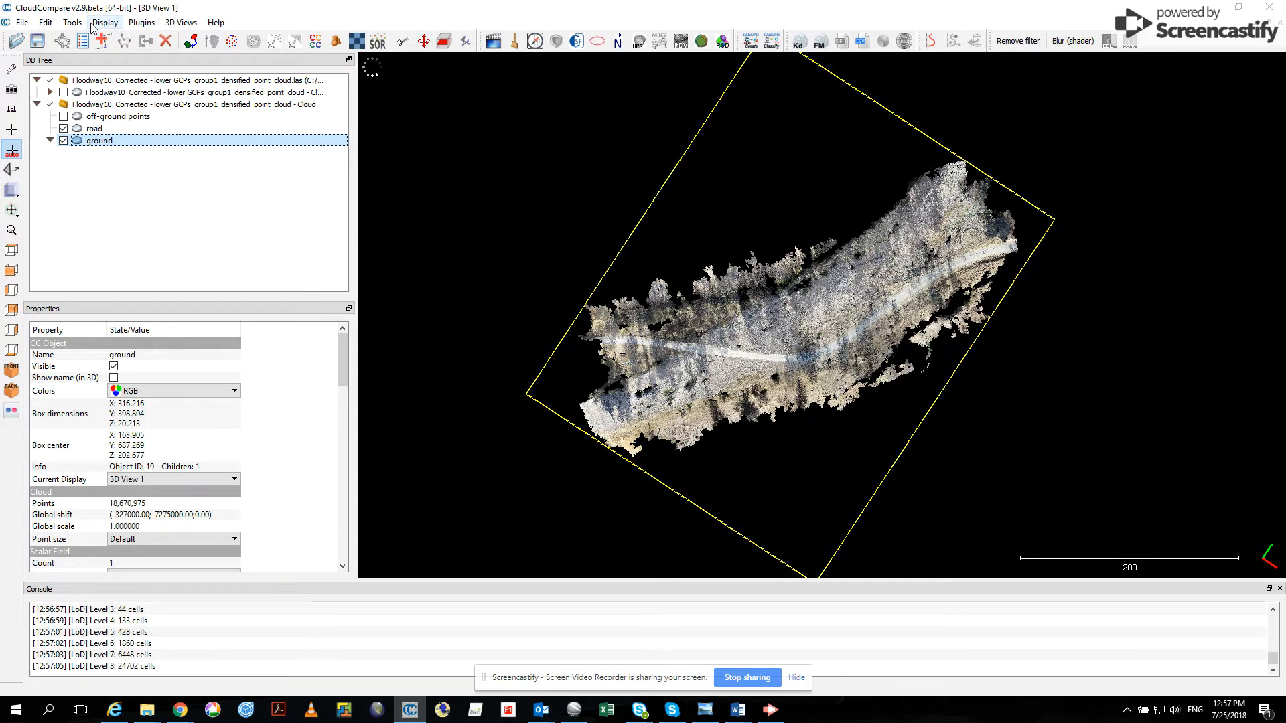
left_click(73, 23)
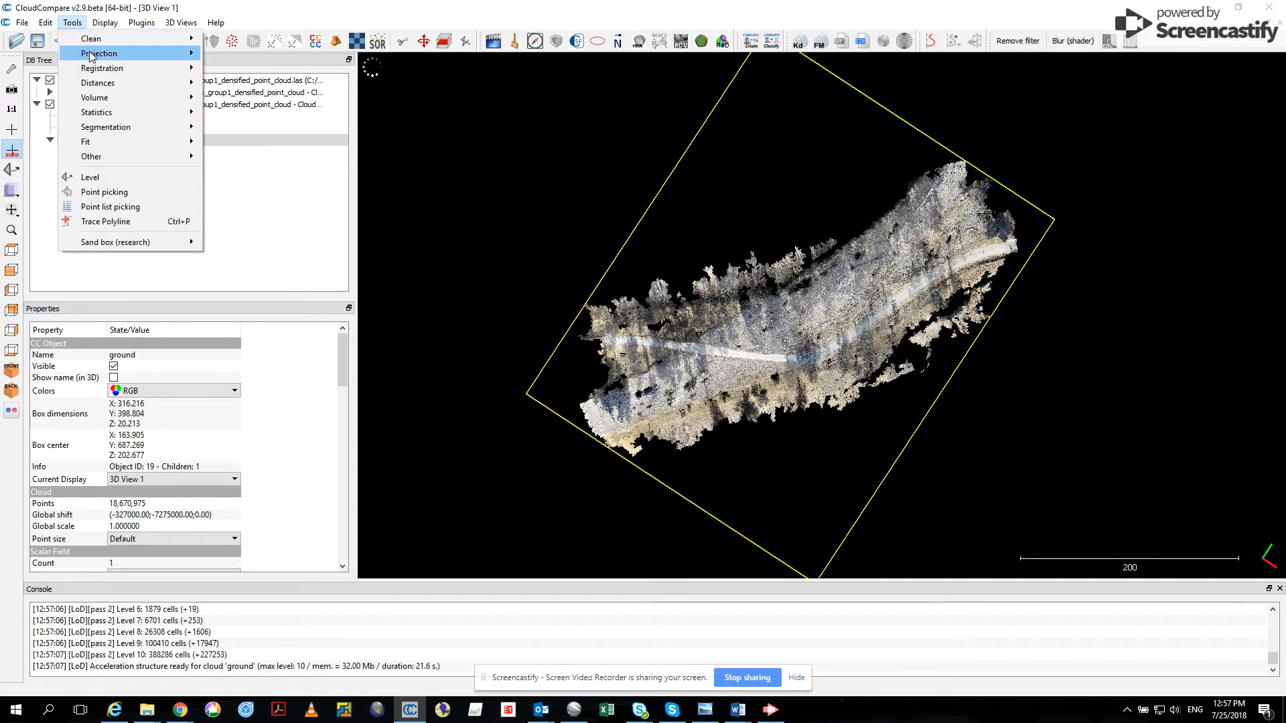
key("Escape")
key("Escape")
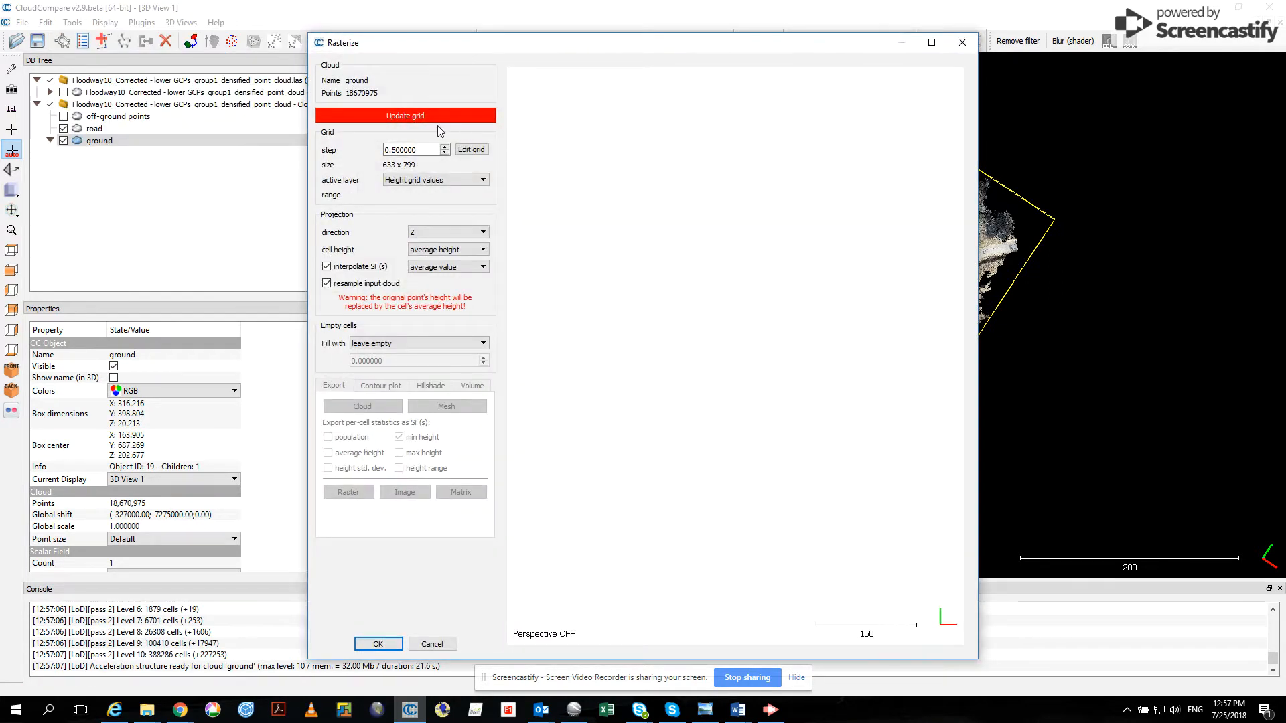
left_click_drag(408, 150, 264, 147)
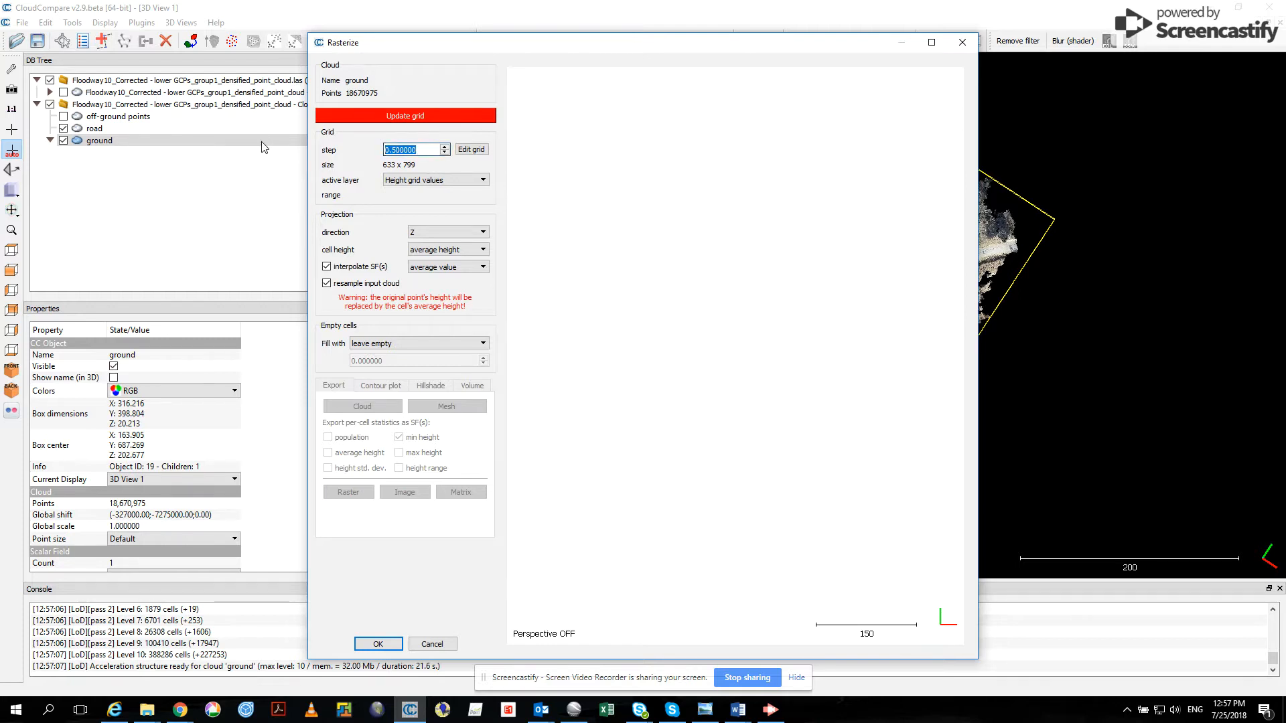
type("0.25")
left_click(455, 251)
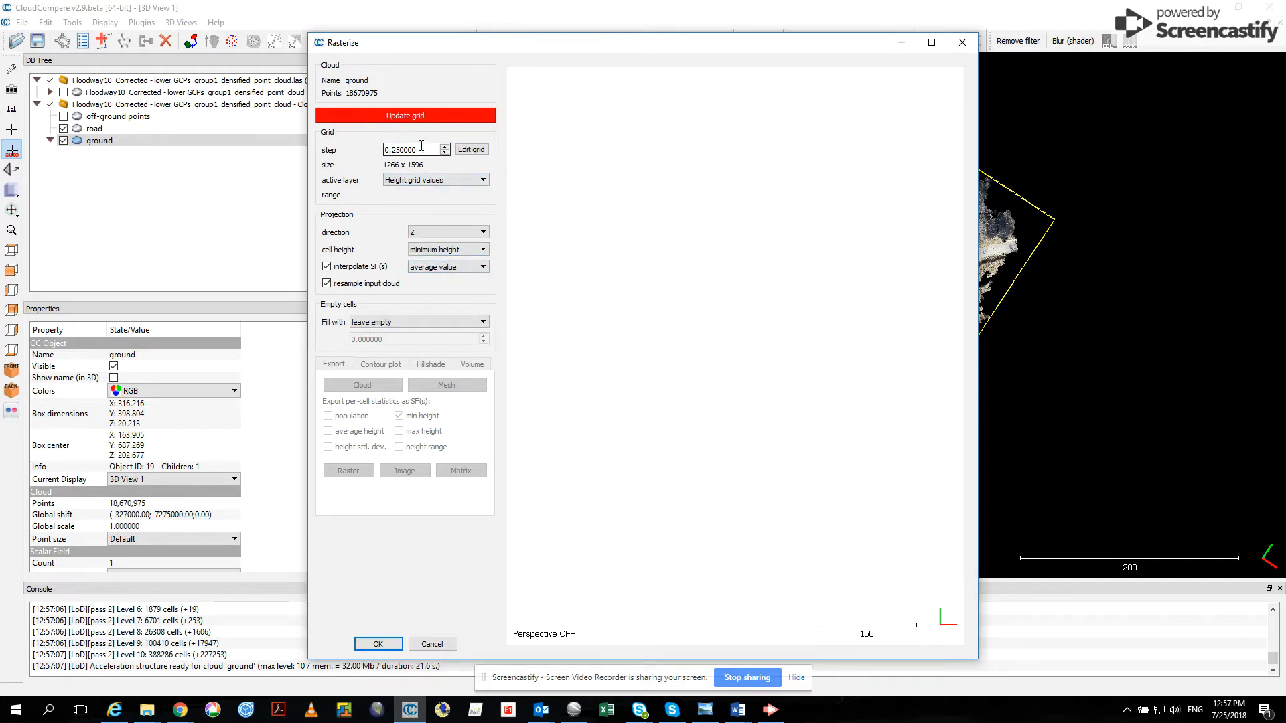
left_click(432, 116)
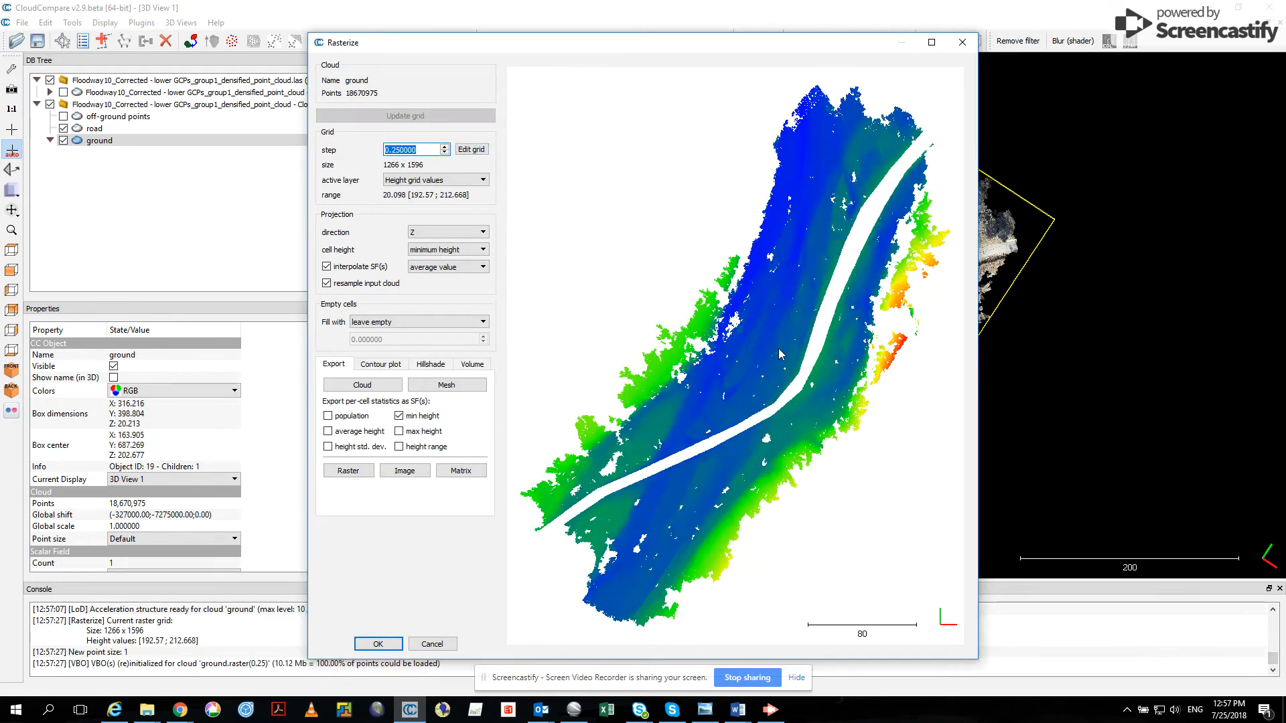
- Export the ground raster as a cloud and close the Rasterize tool
scroll(769, 372, "up", 2)
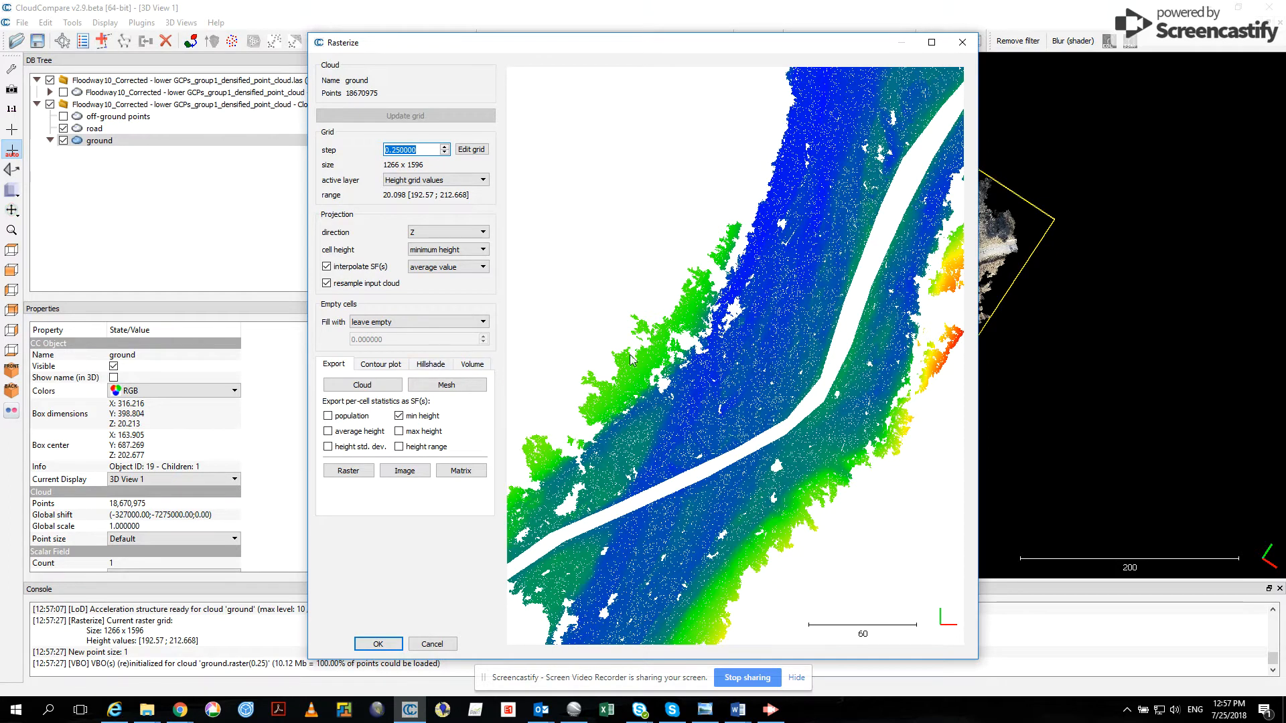
left_click(369, 387)
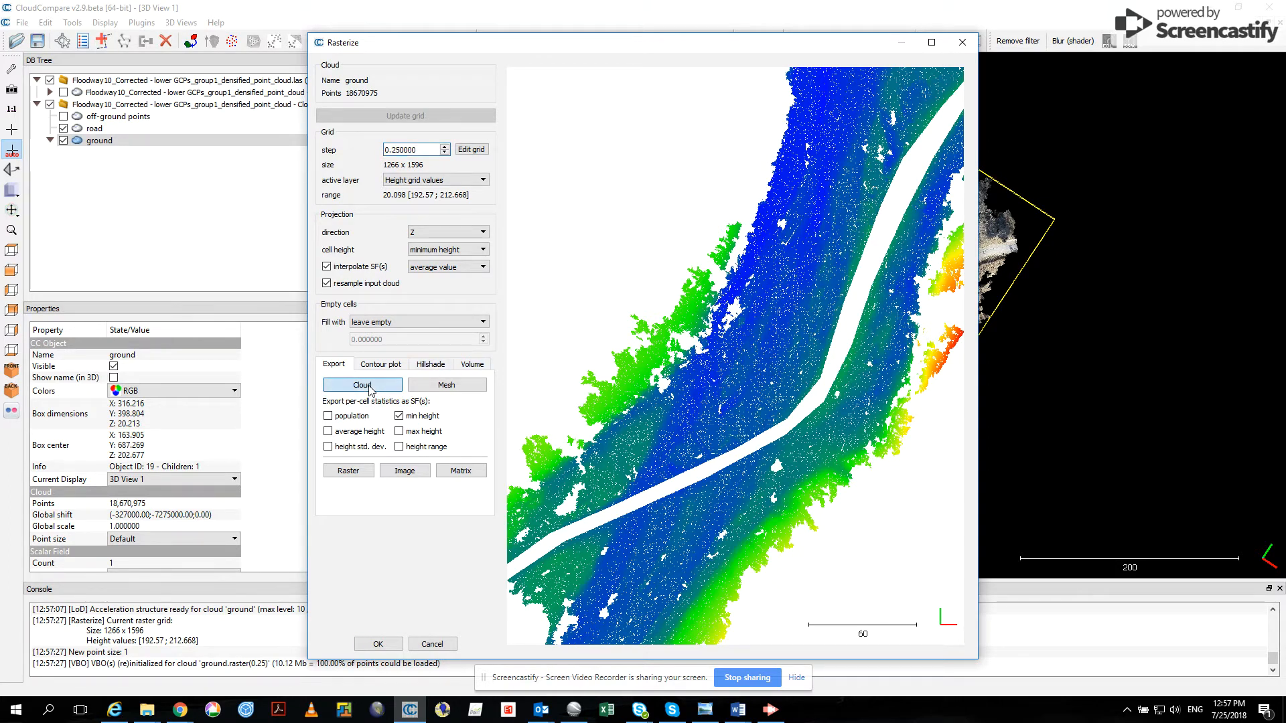
left_click(365, 642)
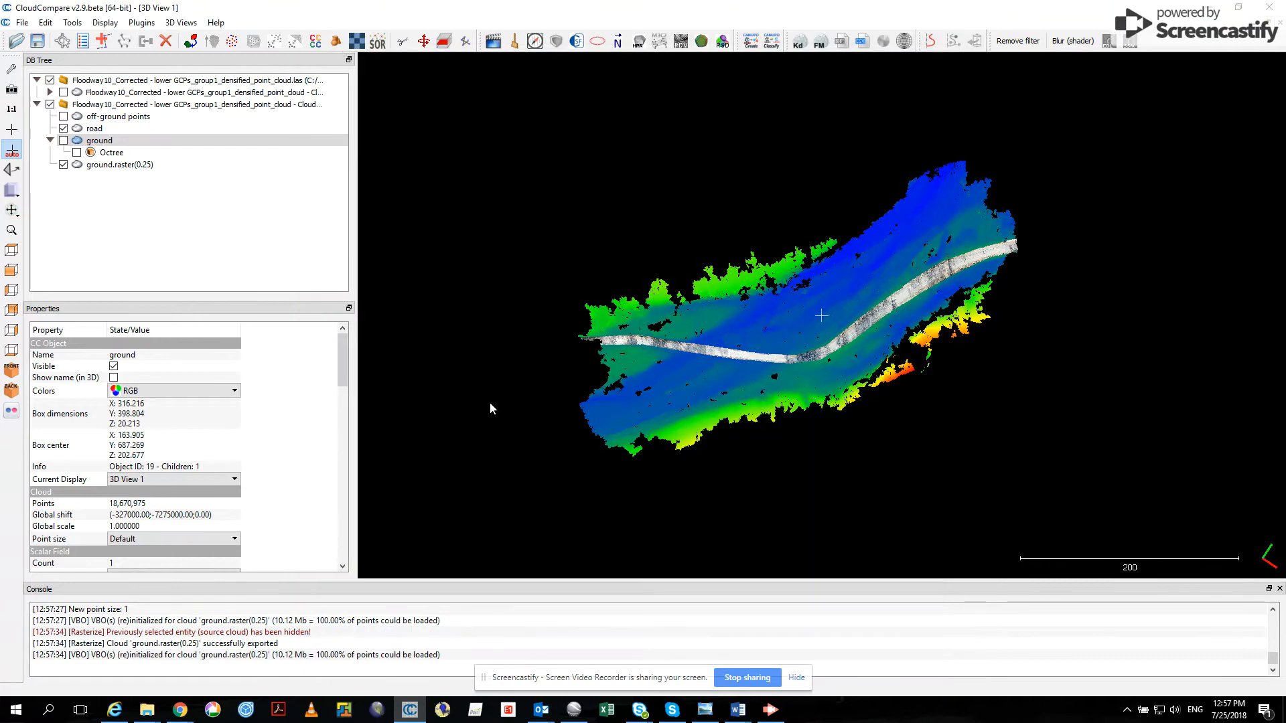
- Hide the road cloud and examine the ground raster's relief from an oblique angle
left_click(62, 128)
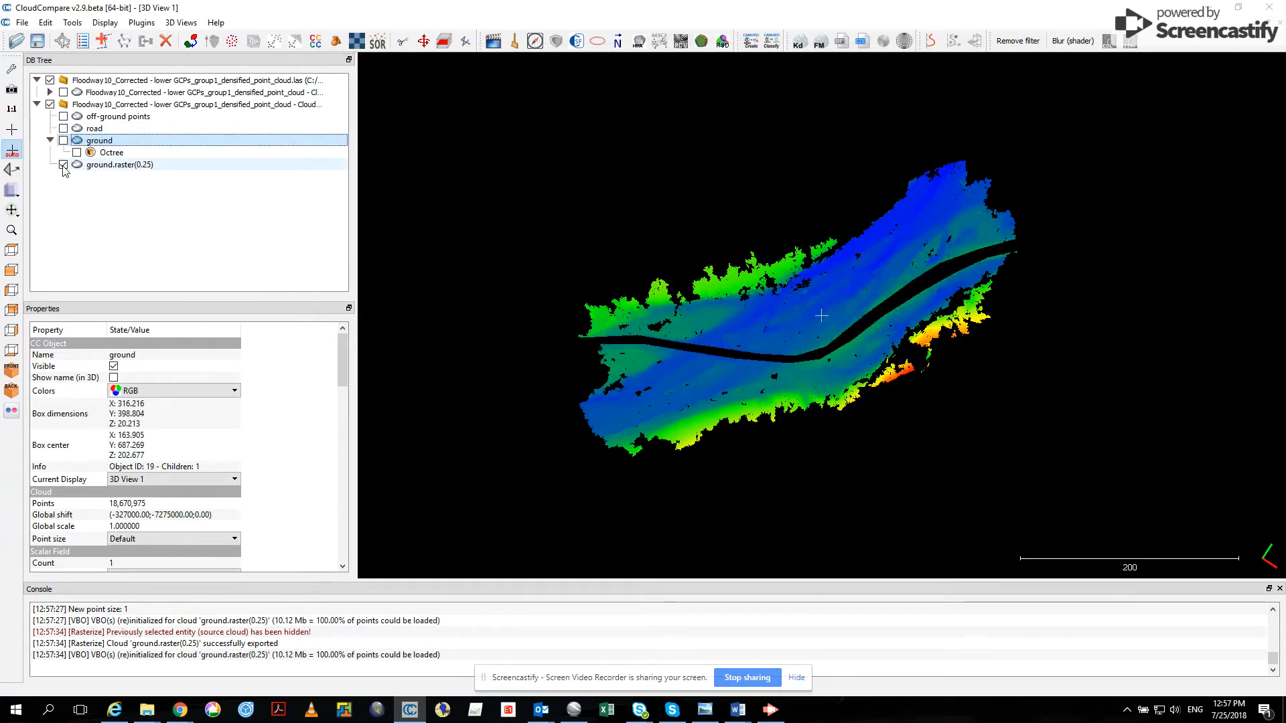
left_click_drag(645, 382, 789, 365)
scroll(789, 365, "up", 3)
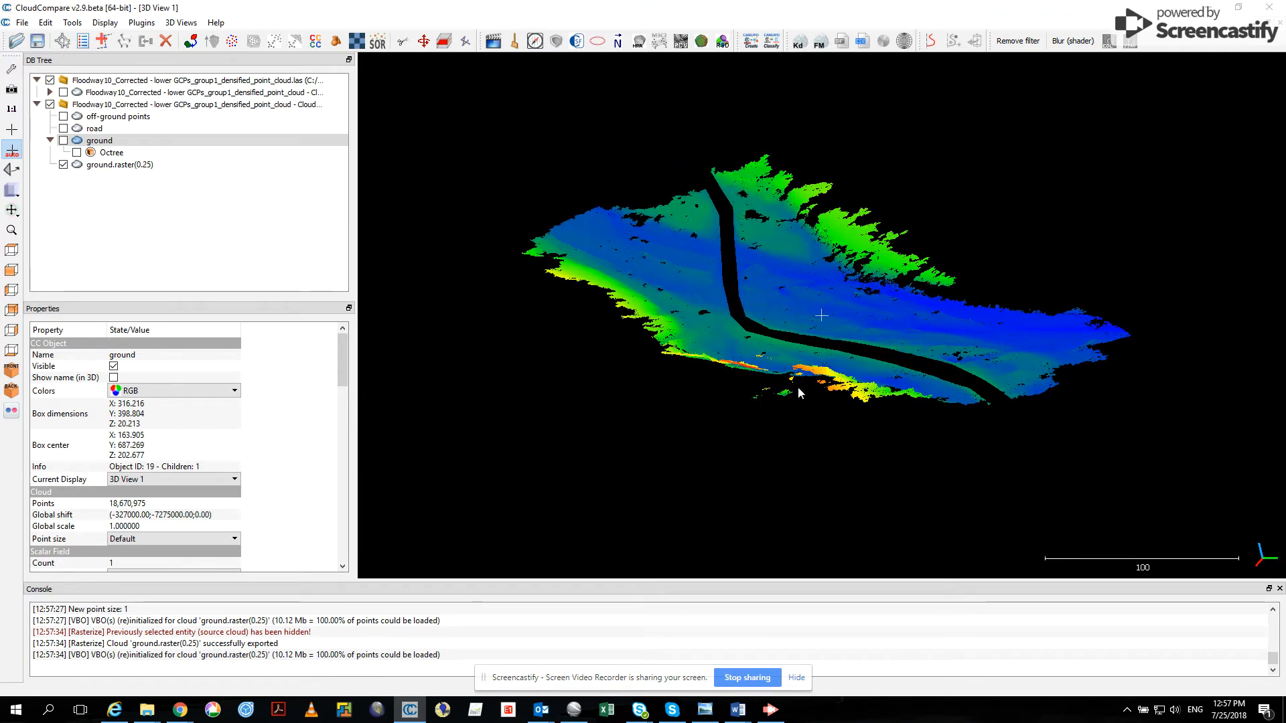
scroll(777, 396, "down", 3)
left_click_drag(809, 375, 744, 440)
- Hide the ground raster, show the road cloud and open it in the Rasterize tool
left_click(63, 164)
left_click(63, 128)
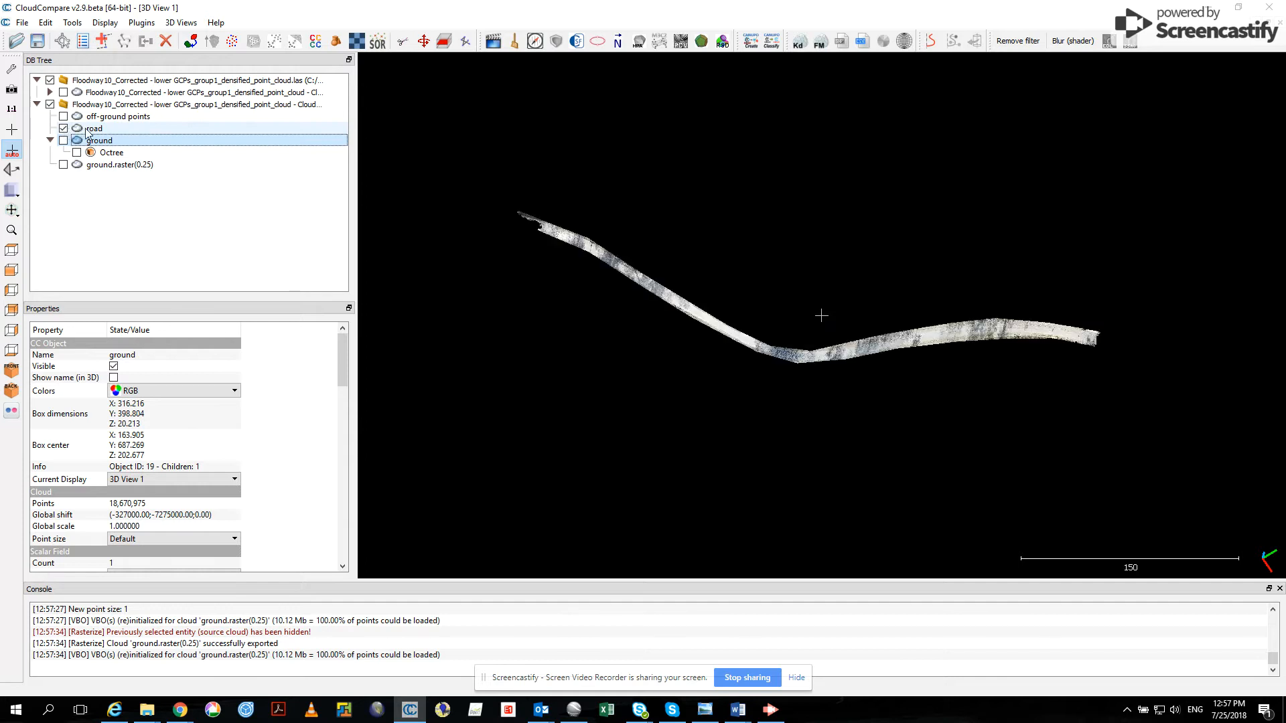
left_click(90, 128)
left_click(72, 22)
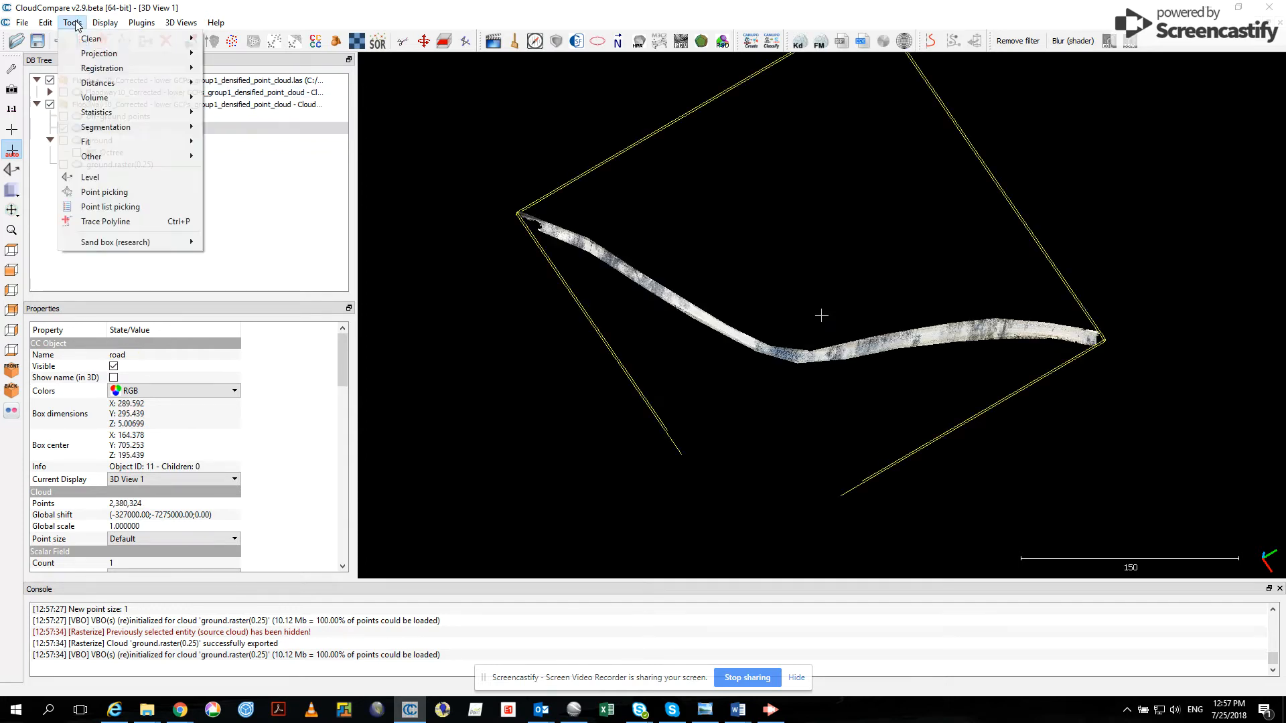
mouse_move(101, 54)
left_click(253, 71)
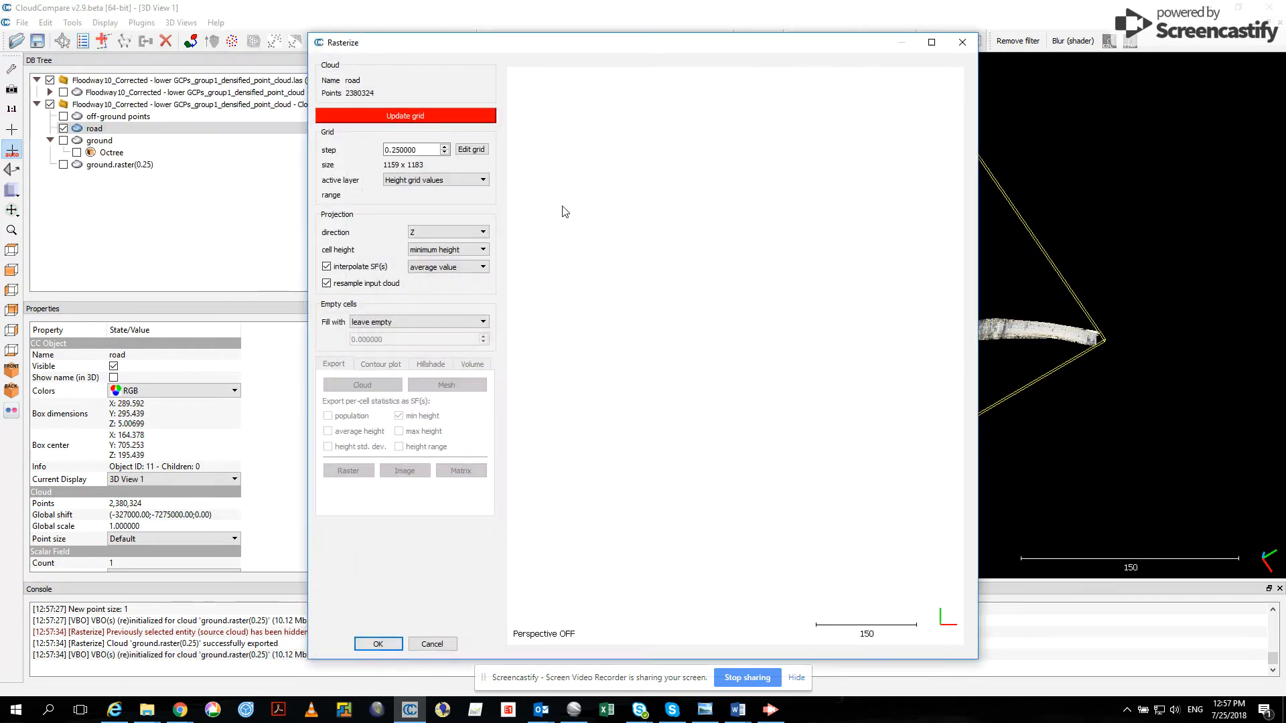
- Generate the road grid with a step of 0.5 and average cell height
double_click(430, 149)
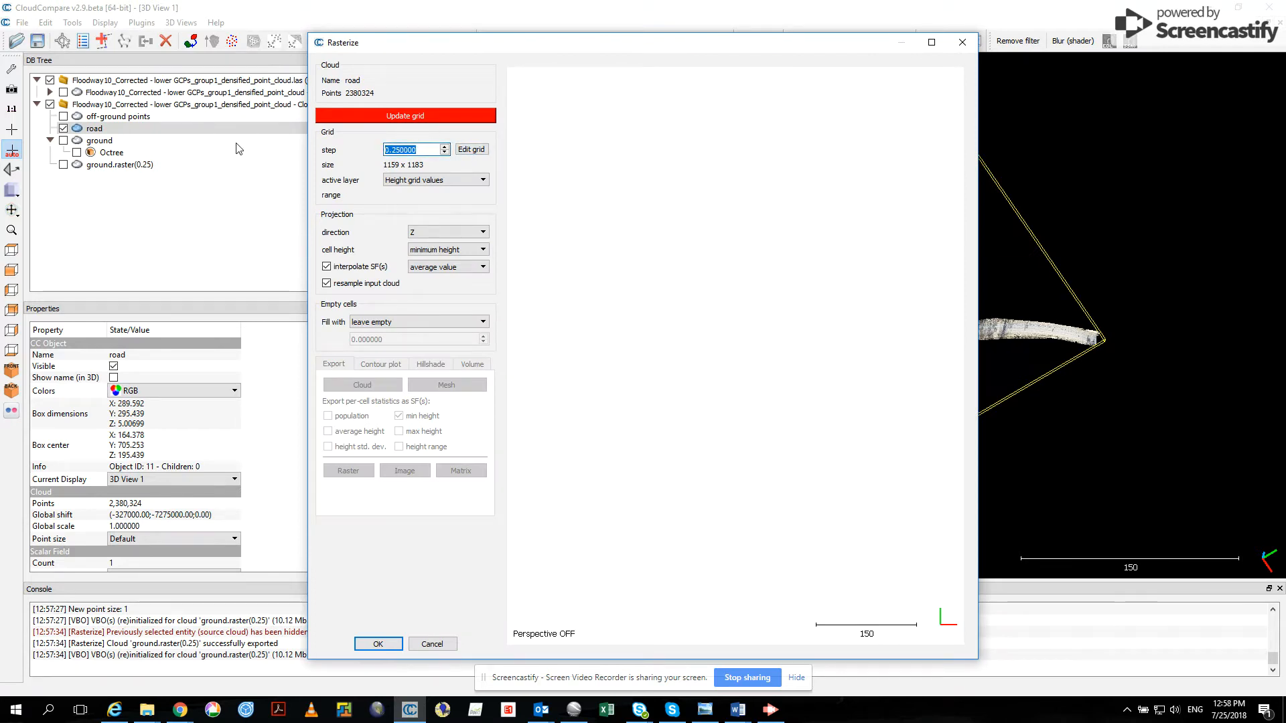
type("0.5")
left_click(437, 249)
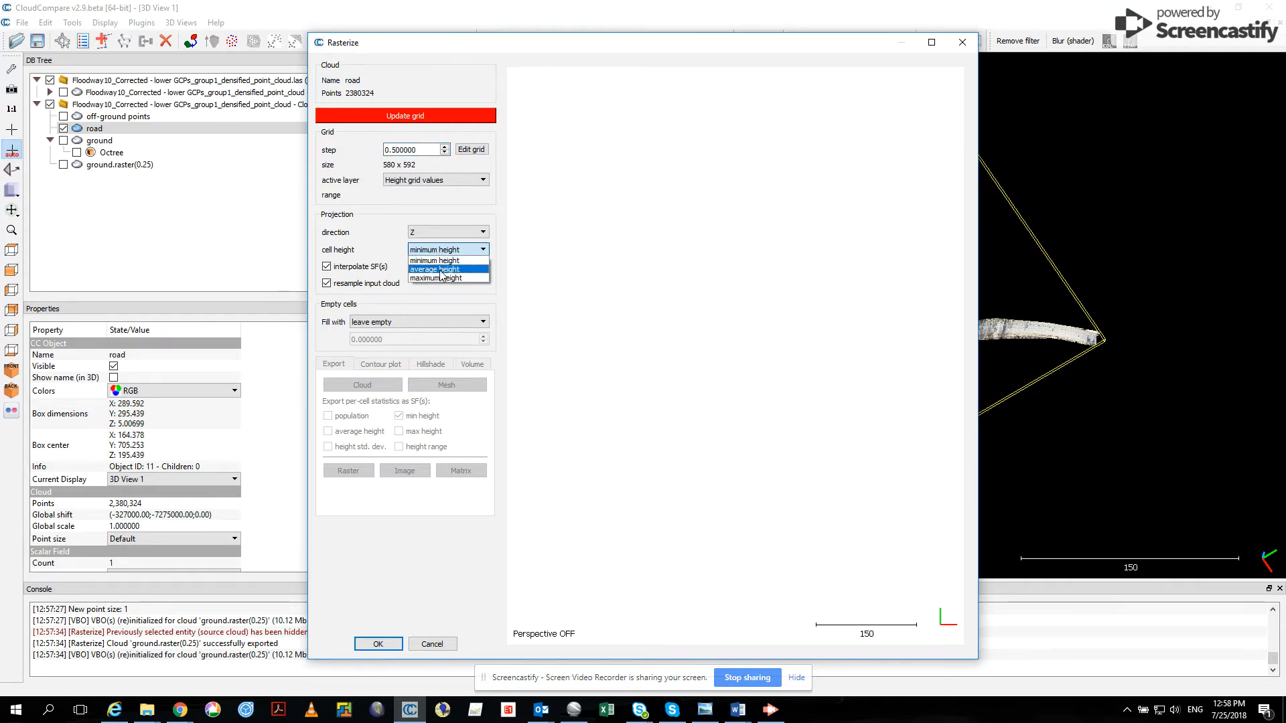
left_click(440, 269)
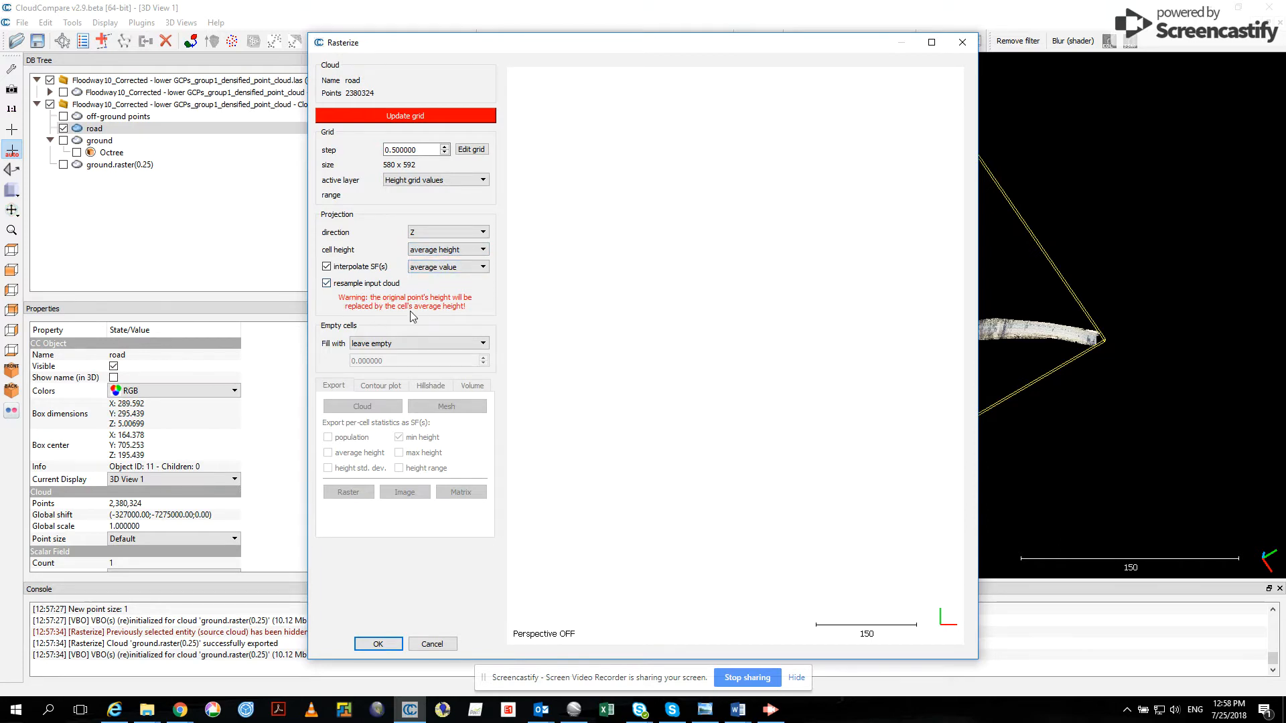
left_click(406, 116)
scroll(727, 503, "up", 5)
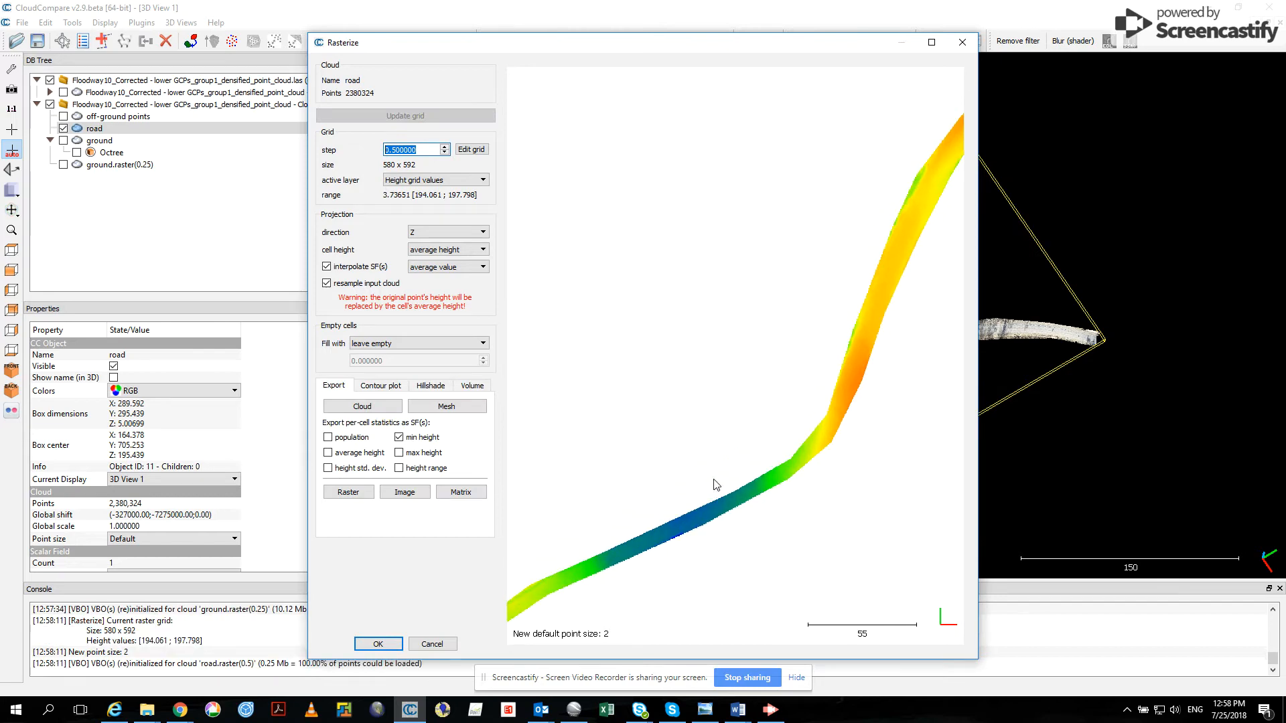
left_click_drag(729, 512, 648, 420)
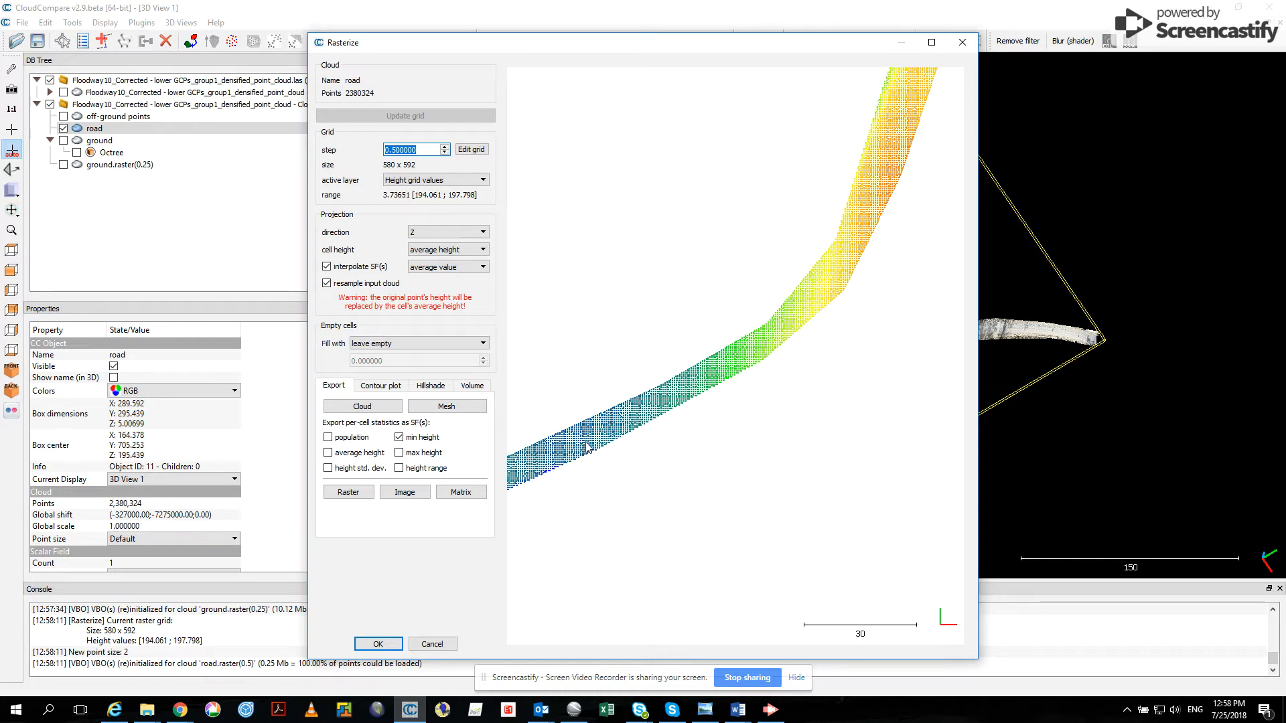
- Compare the road grid with input cloud resampling turned off and back on, updating the grid each time
left_click(328, 284)
left_click(415, 115)
scroll(730, 519, "up", 2)
scroll(730, 526, "up", 2)
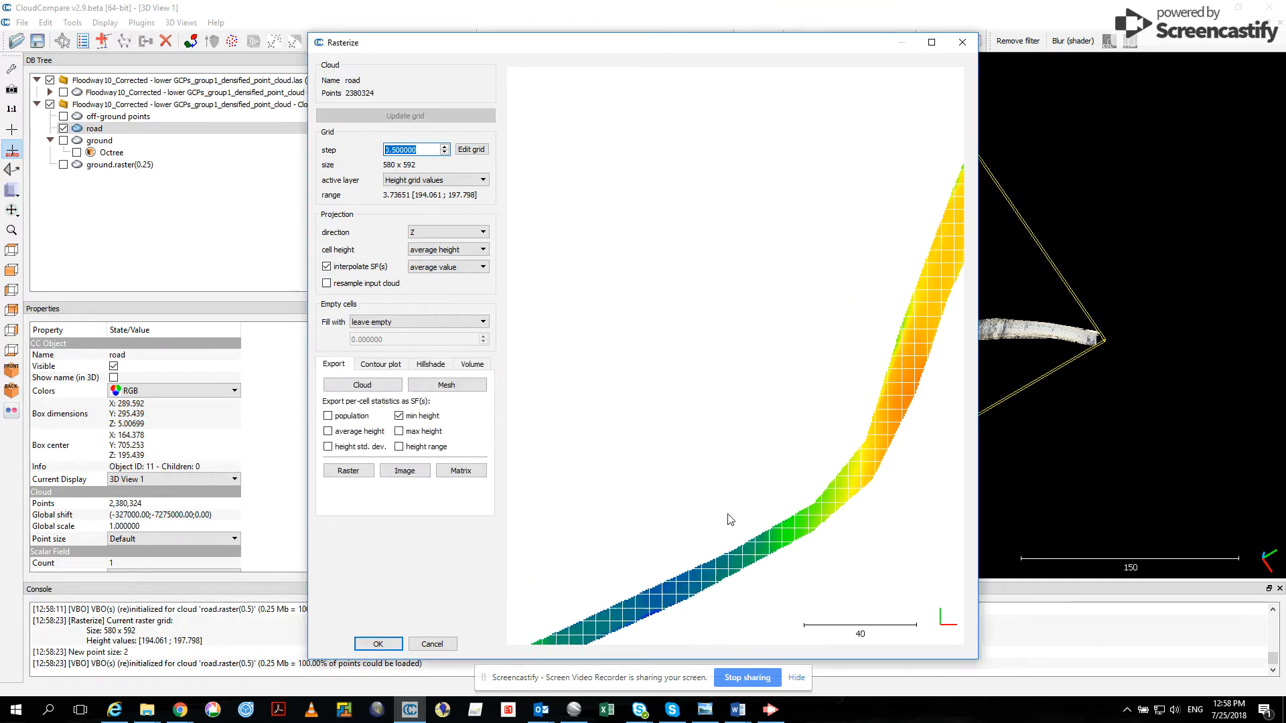
left_click_drag(683, 601, 688, 462)
scroll(690, 460, "up", 1)
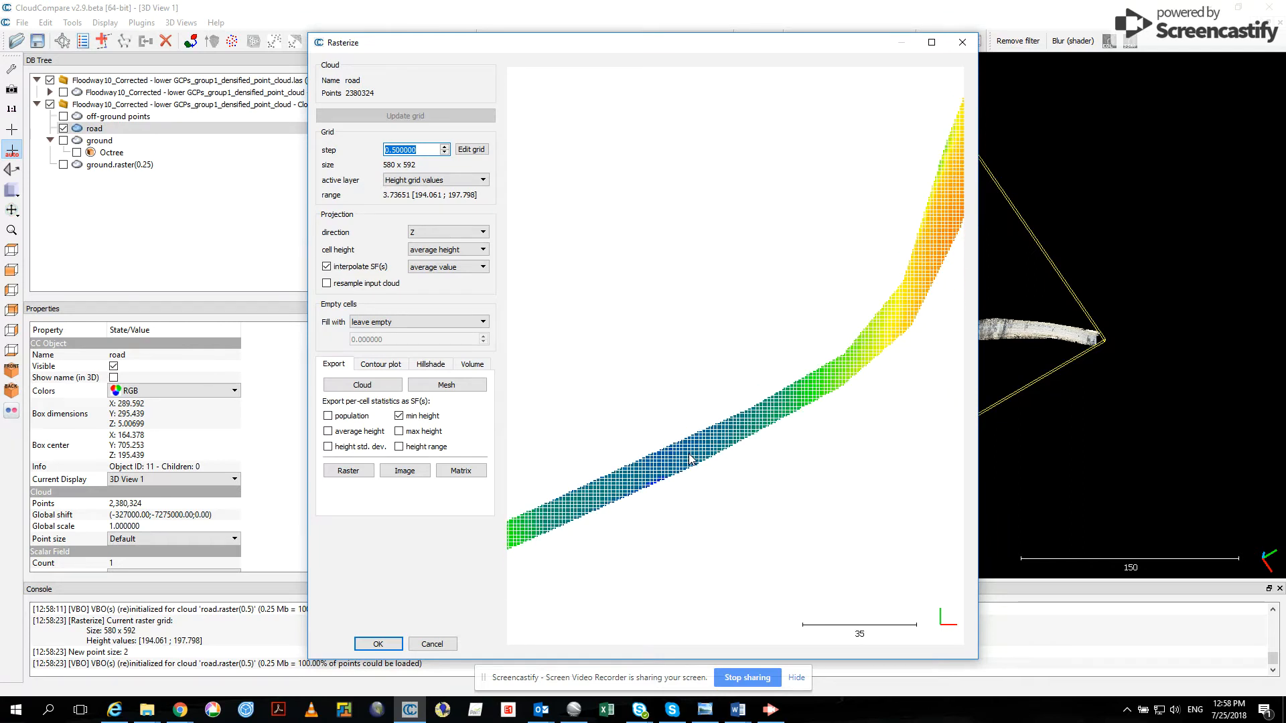
scroll(690, 460, "up", 1)
scroll(697, 452, "up", 1)
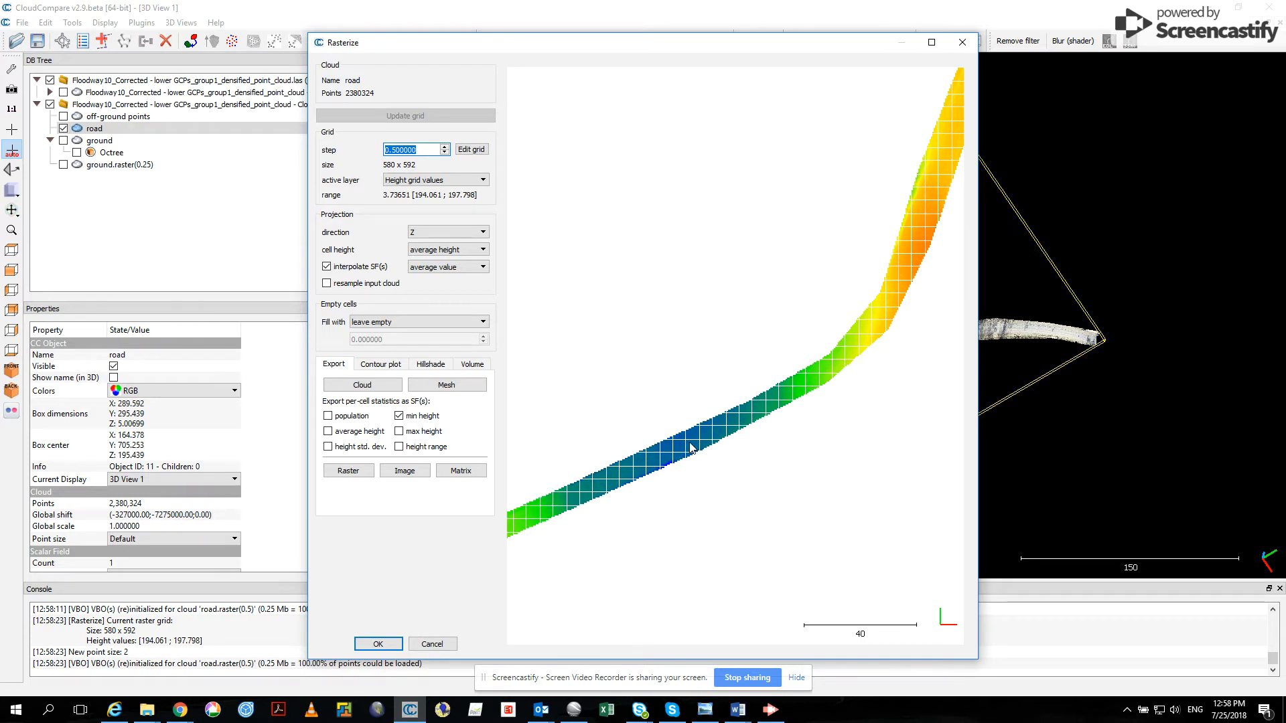
left_click(326, 284)
left_click(404, 115)
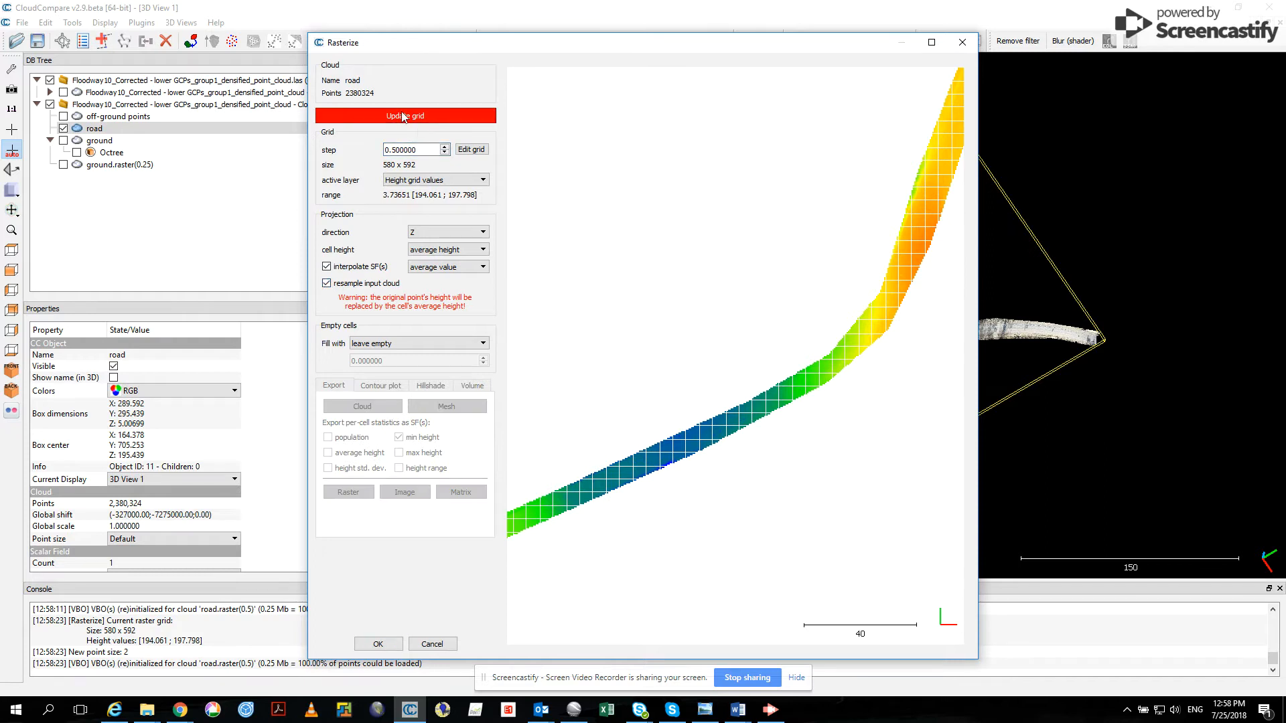
- Export the road raster as a cloud and close the Rasterize tool
scroll(701, 482, "up", 2)
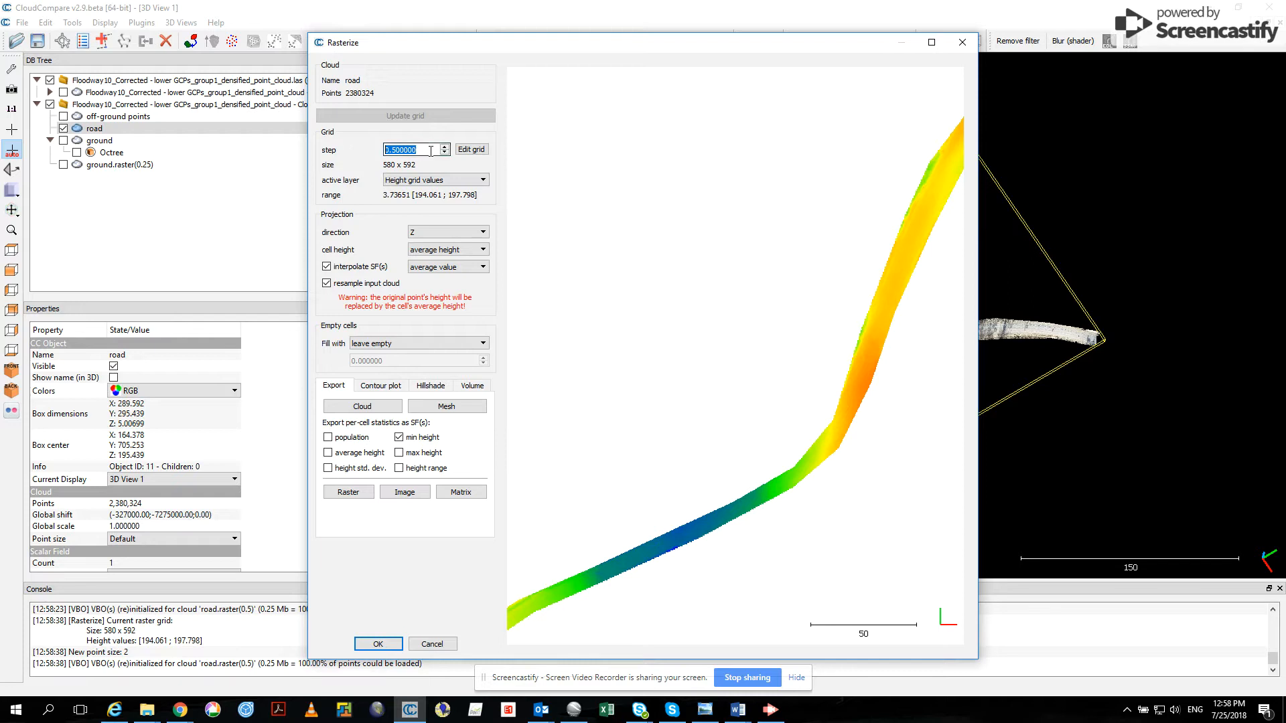
right_click_drag(656, 428, 661, 337)
scroll(664, 352, "up", 1)
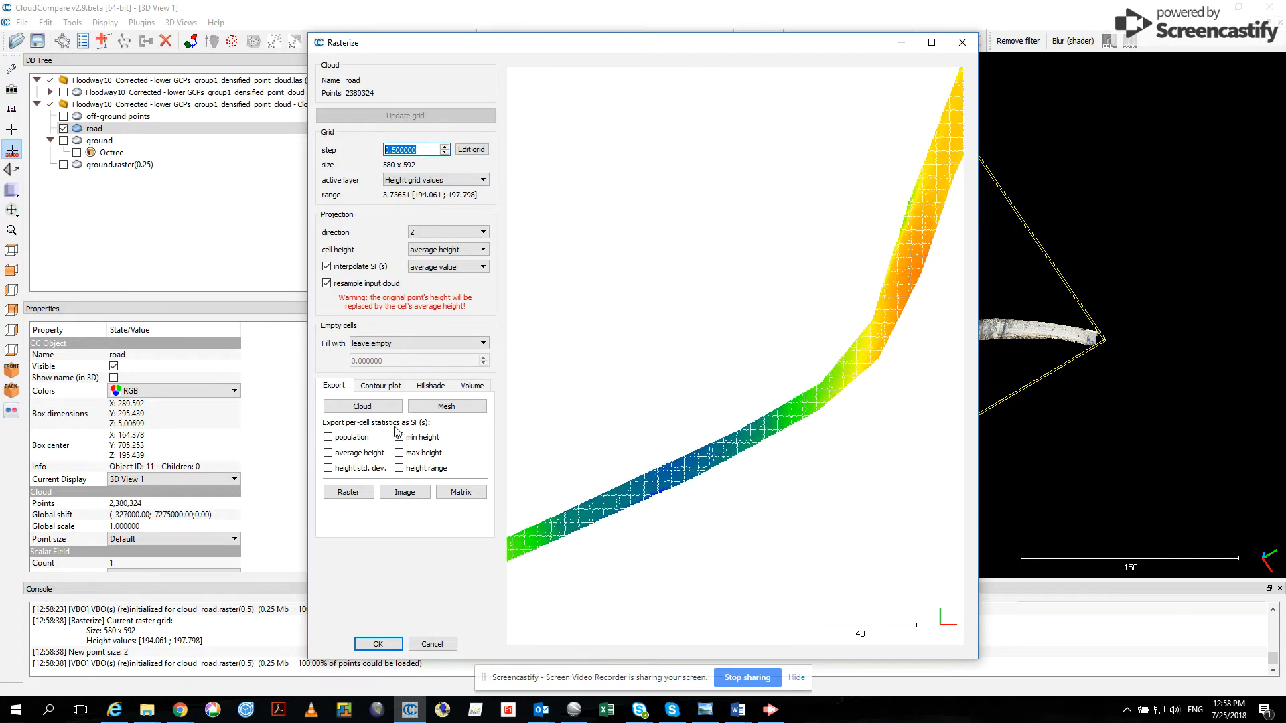
left_click(375, 409)
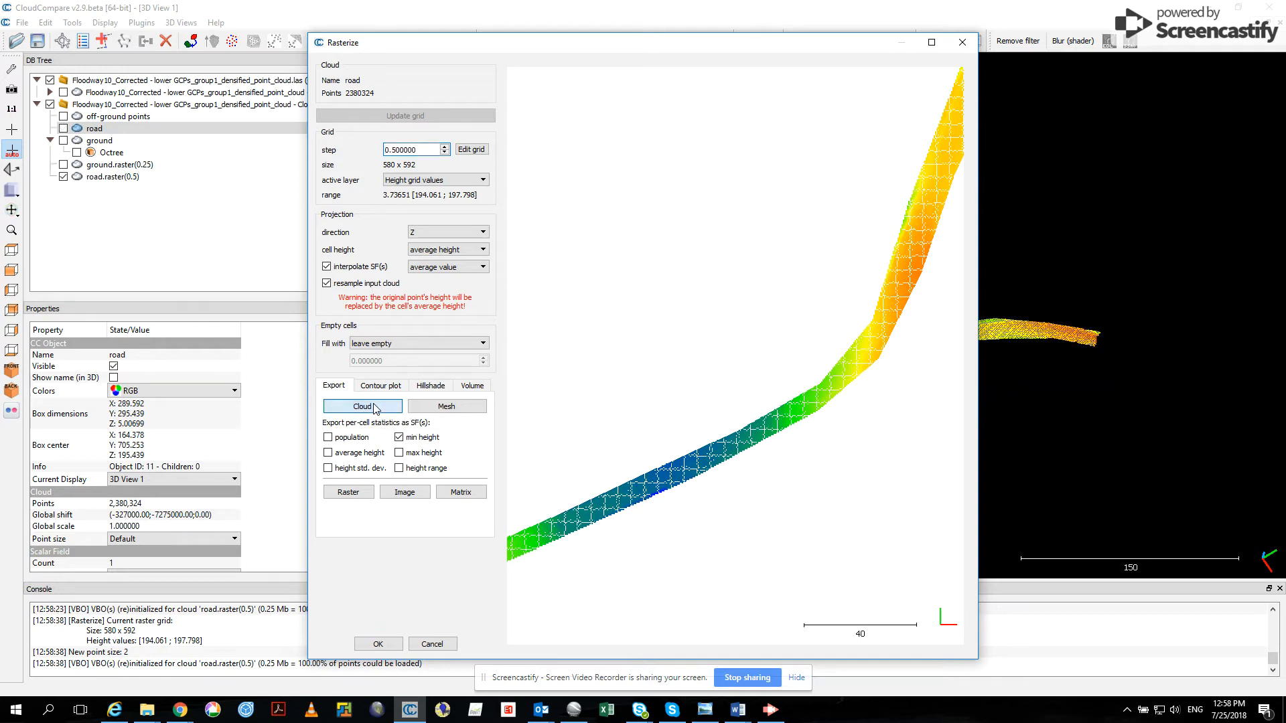
left_click(377, 644)
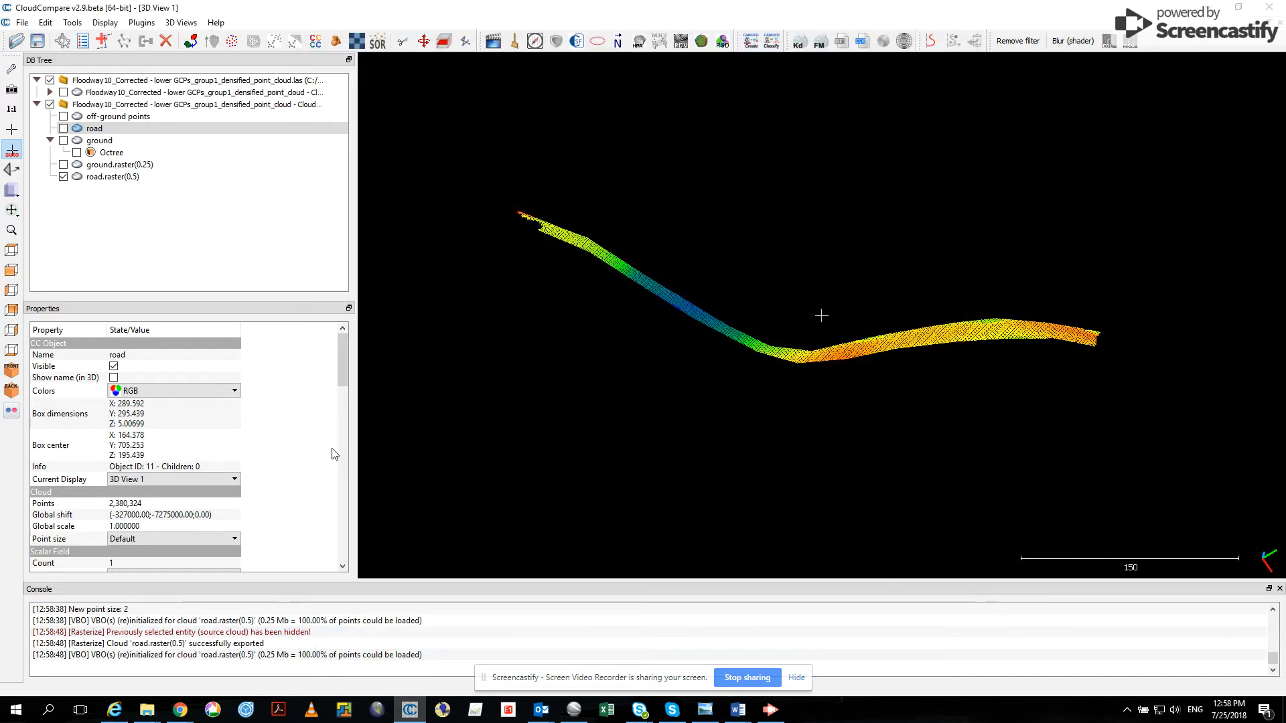
- Show the ground raster again and clone both the ground and road rasters
left_click(64, 165)
left_click(130, 167)
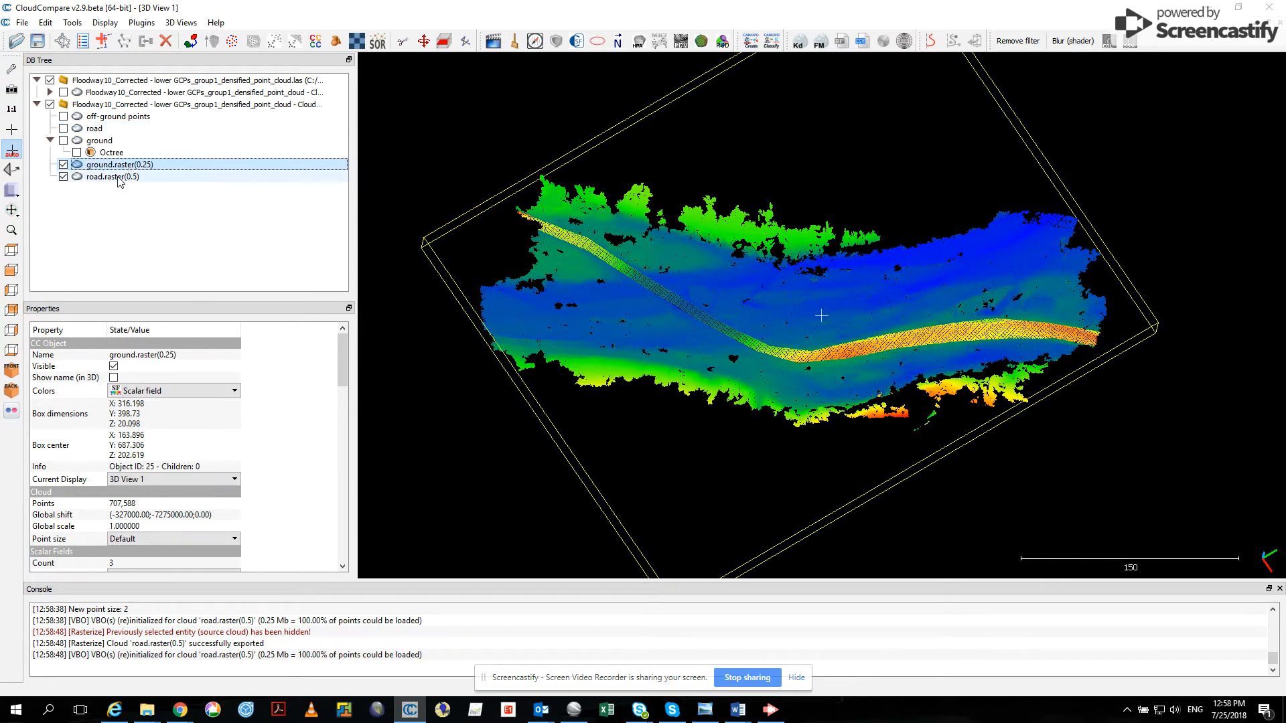
left_click(121, 178, "ctrl")
left_click(125, 42)
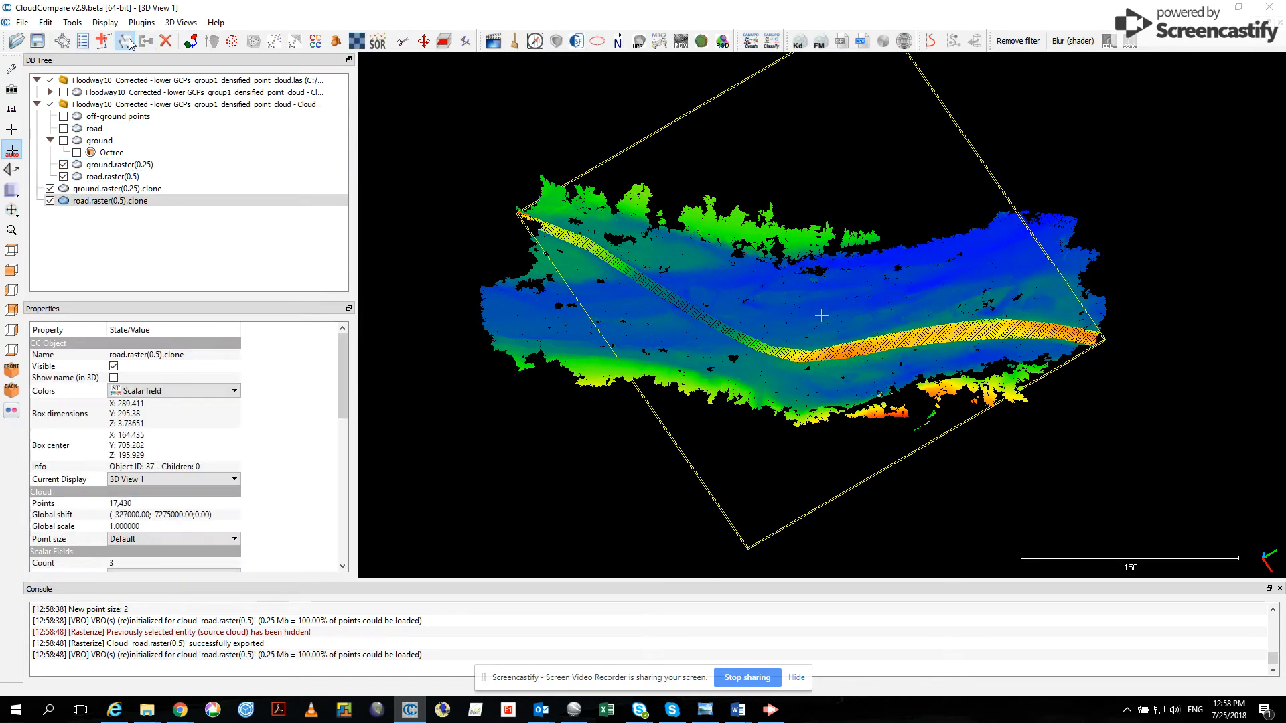
- Merge the cloned ground and road rasters into one cloud
left_click(123, 189)
left_click(121, 201, "ctrl")
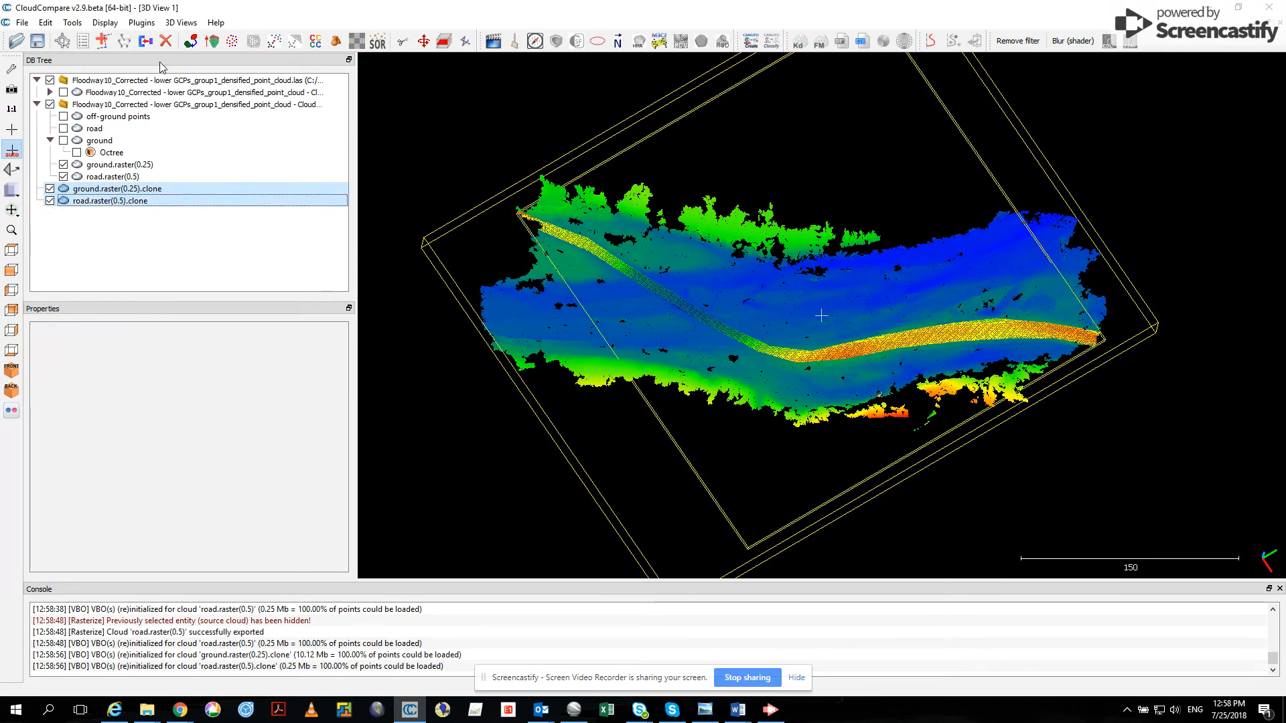
left_click(145, 41)
- Rename the merged cloud as raster 0.25 ground 0.5 ave road
double_click(119, 191)
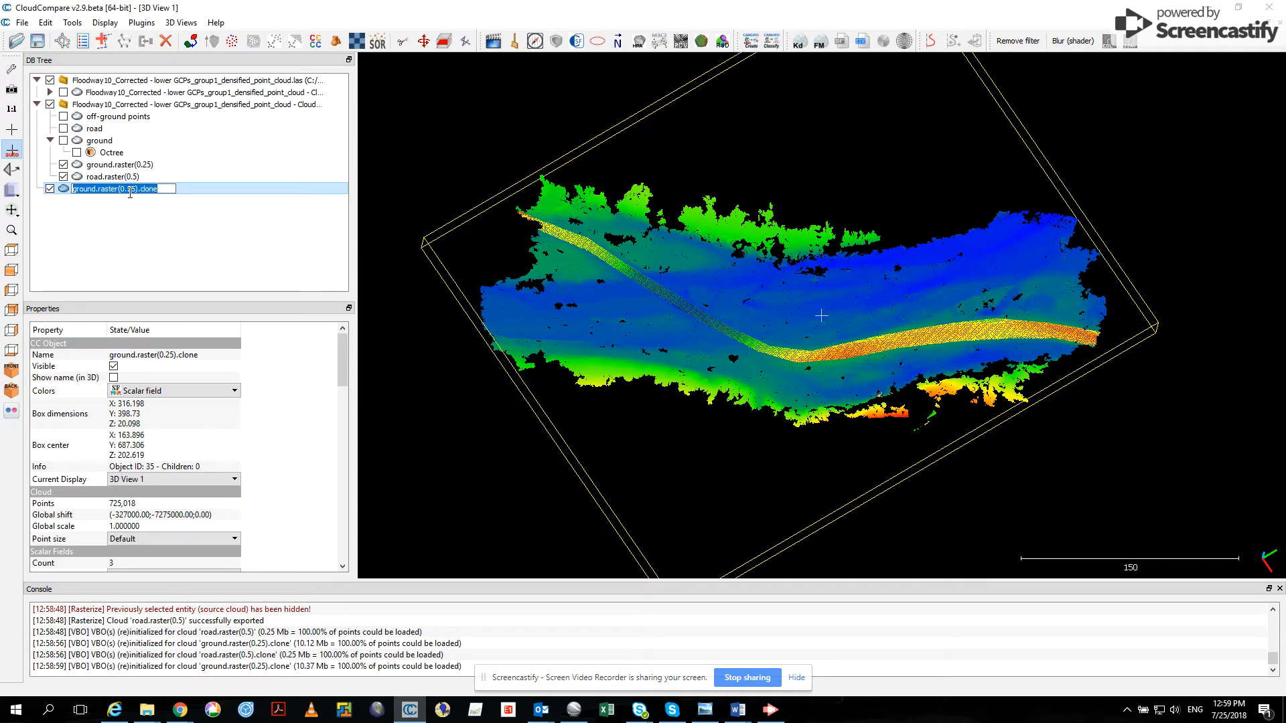
type("raster ")
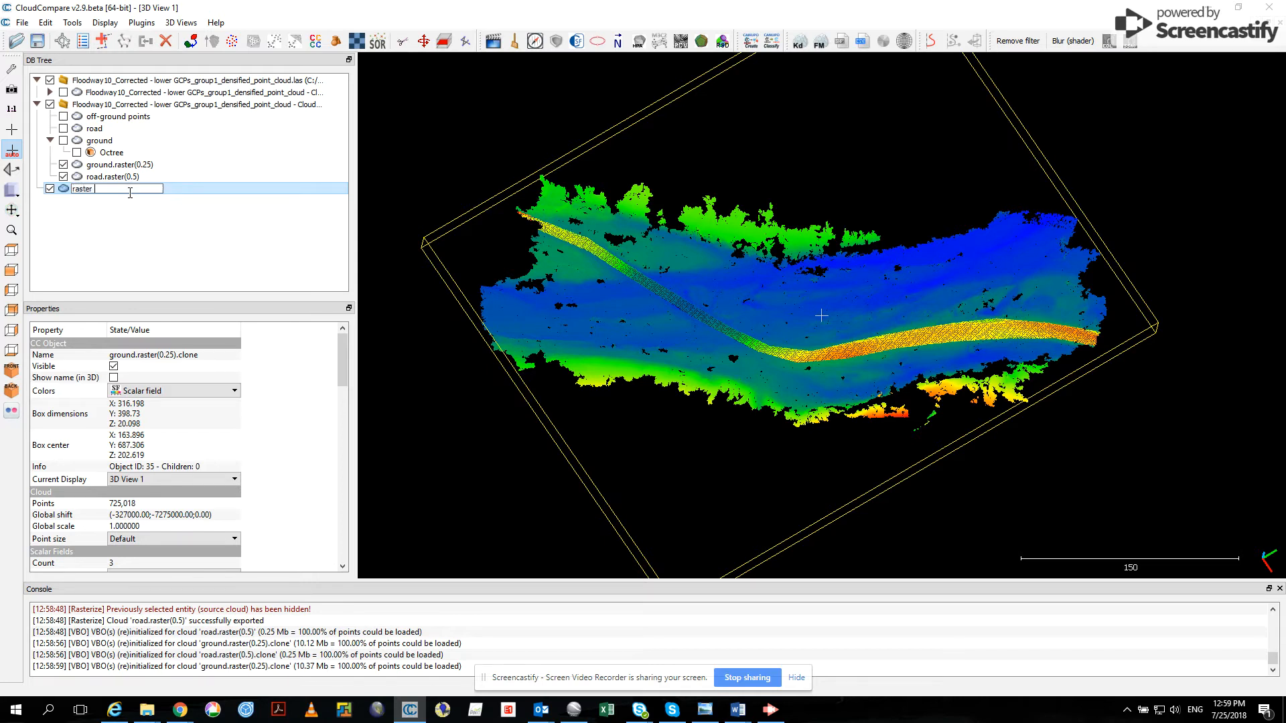
type("0.25 ground 0.5 ave road")
key("Return")
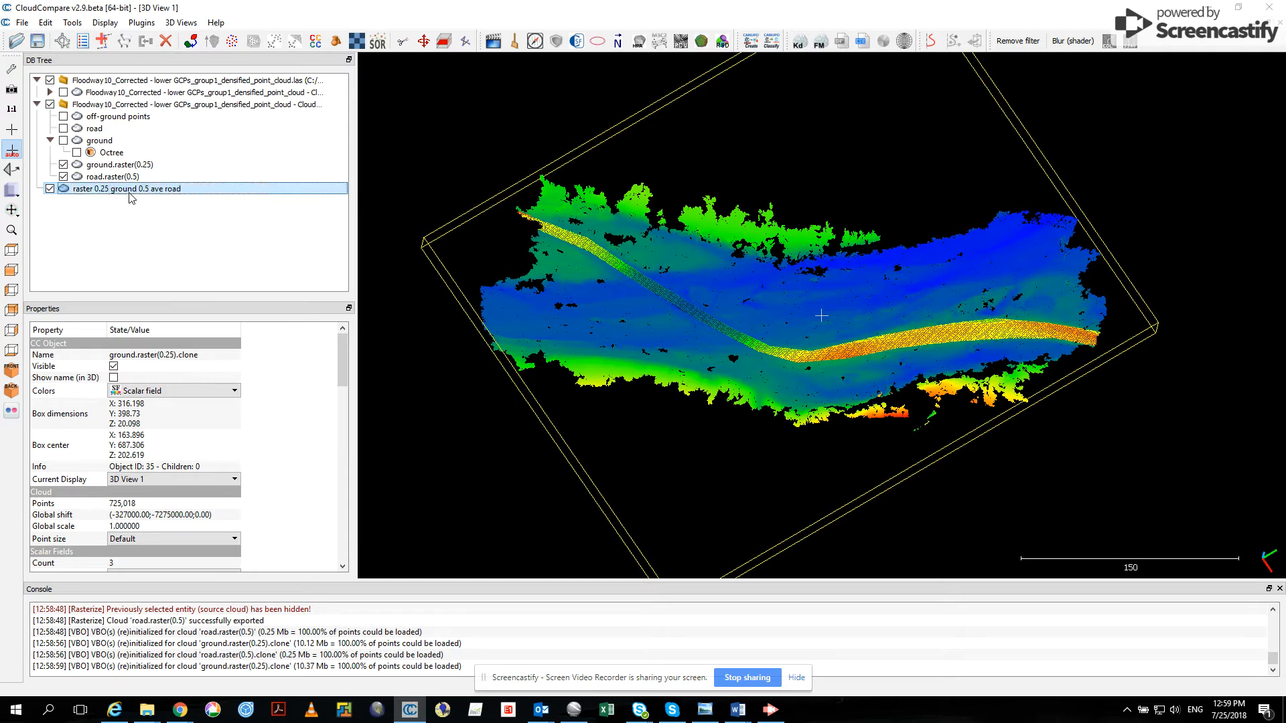
- Hide the separate ground and road rasters so only the merged raster cloud is displayed, and inspect it around the road
left_click(63, 164)
left_click(63, 176)
left_click_drag(743, 350, 614, 312)
scroll(819, 343, "up", 5)
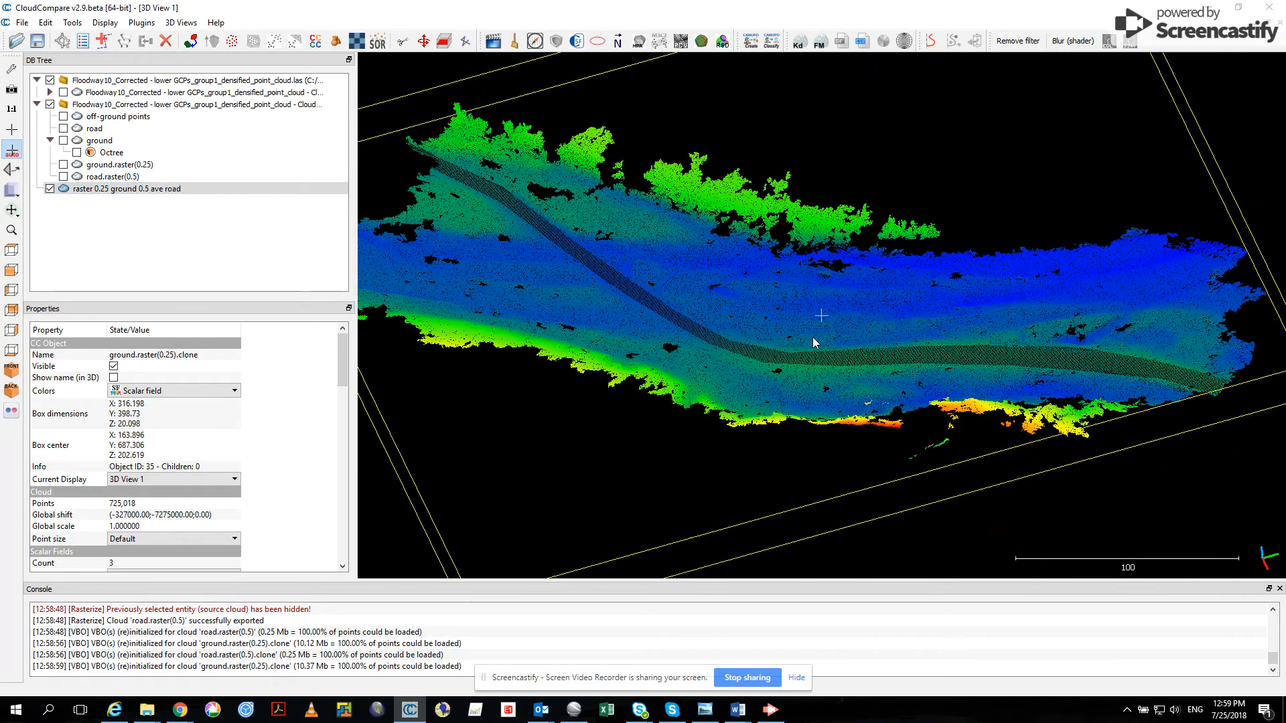
left_click_drag(863, 371, 675, 343)
left_click_drag(874, 399, 837, 308)
- Save the merged raster cloud as raster 0.las in the pix4d folder, using the LAS cloud format at highest resolution
left_click(188, 189)
left_click(22, 24)
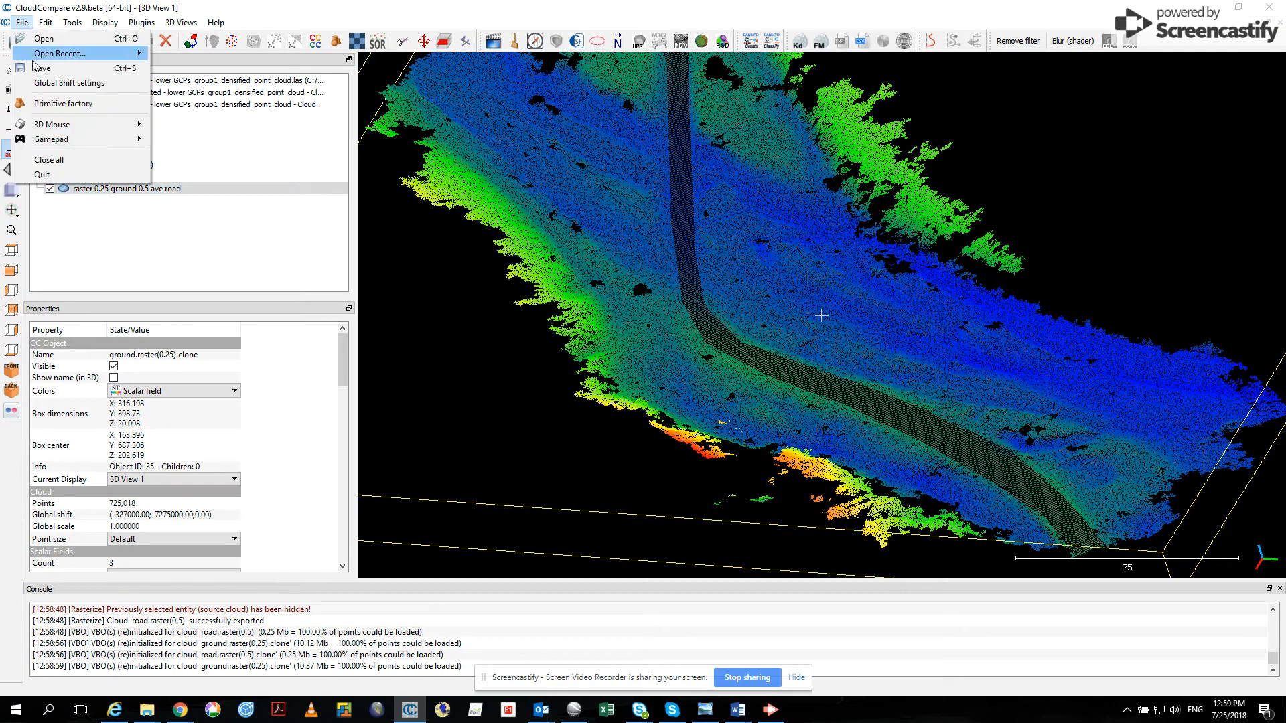
left_click(42, 68)
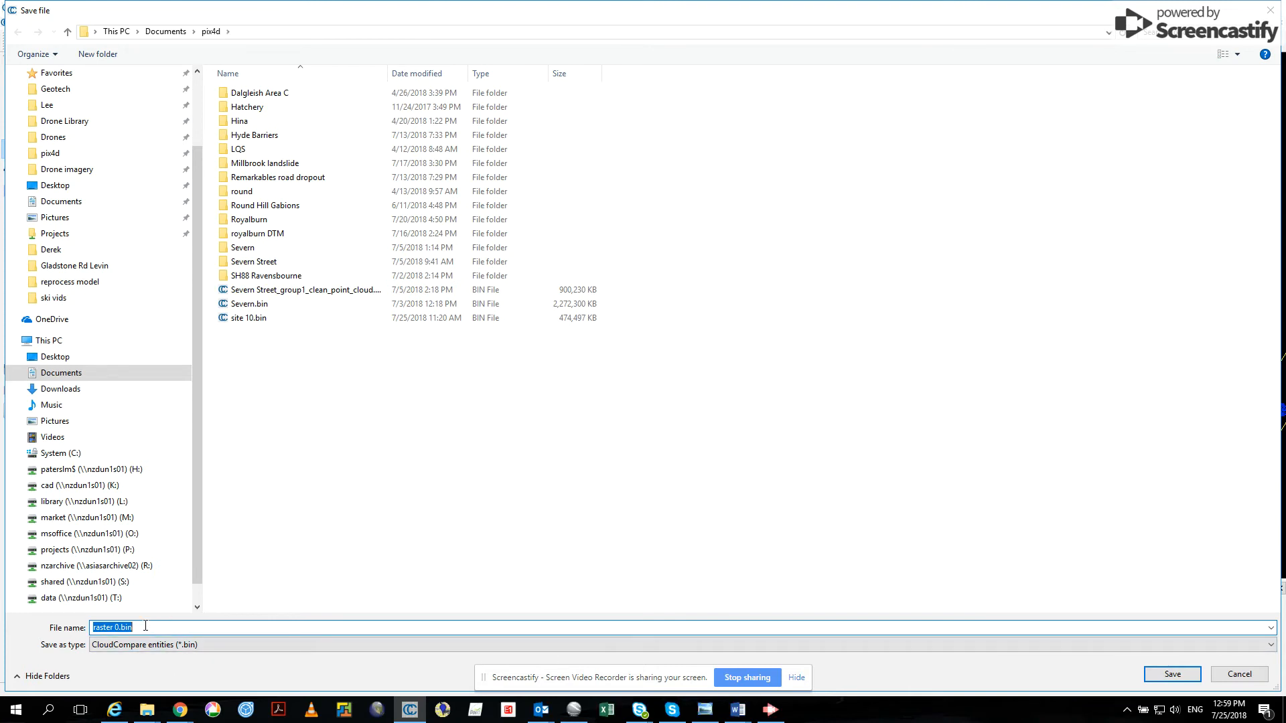
left_click(204, 646)
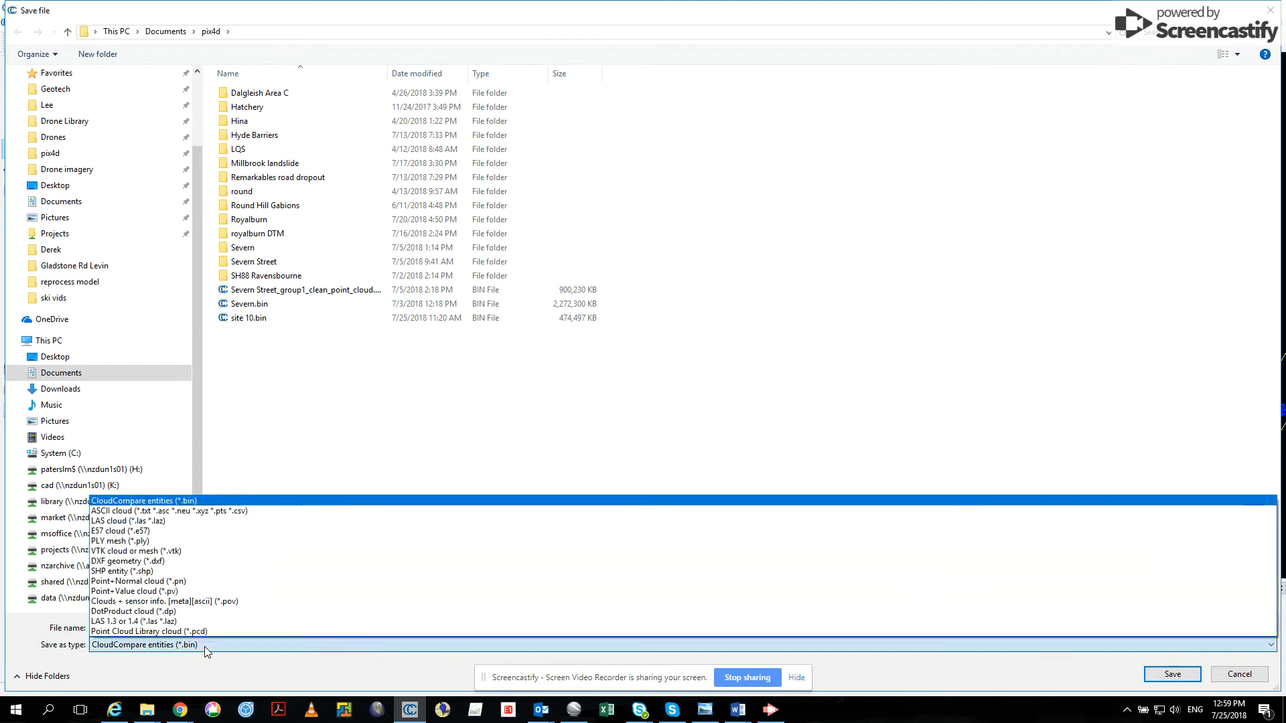
left_click(114, 522)
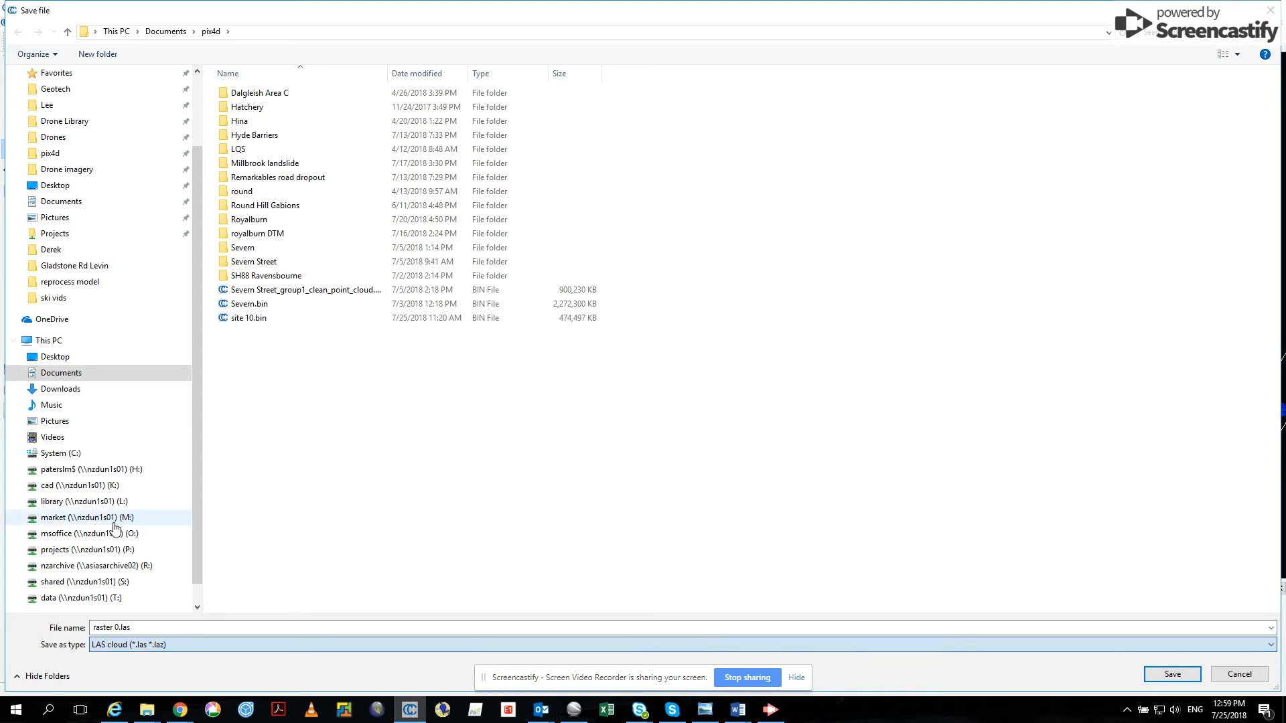
left_click(1167, 679)
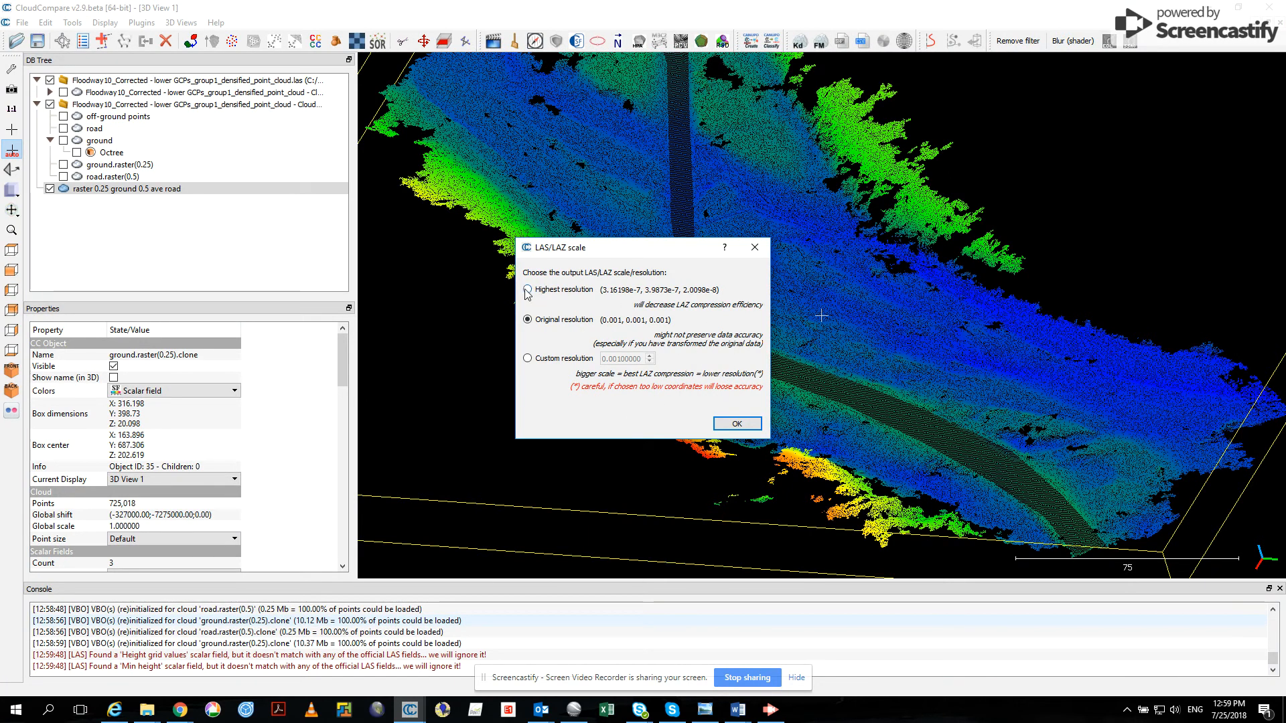
left_click(737, 424)
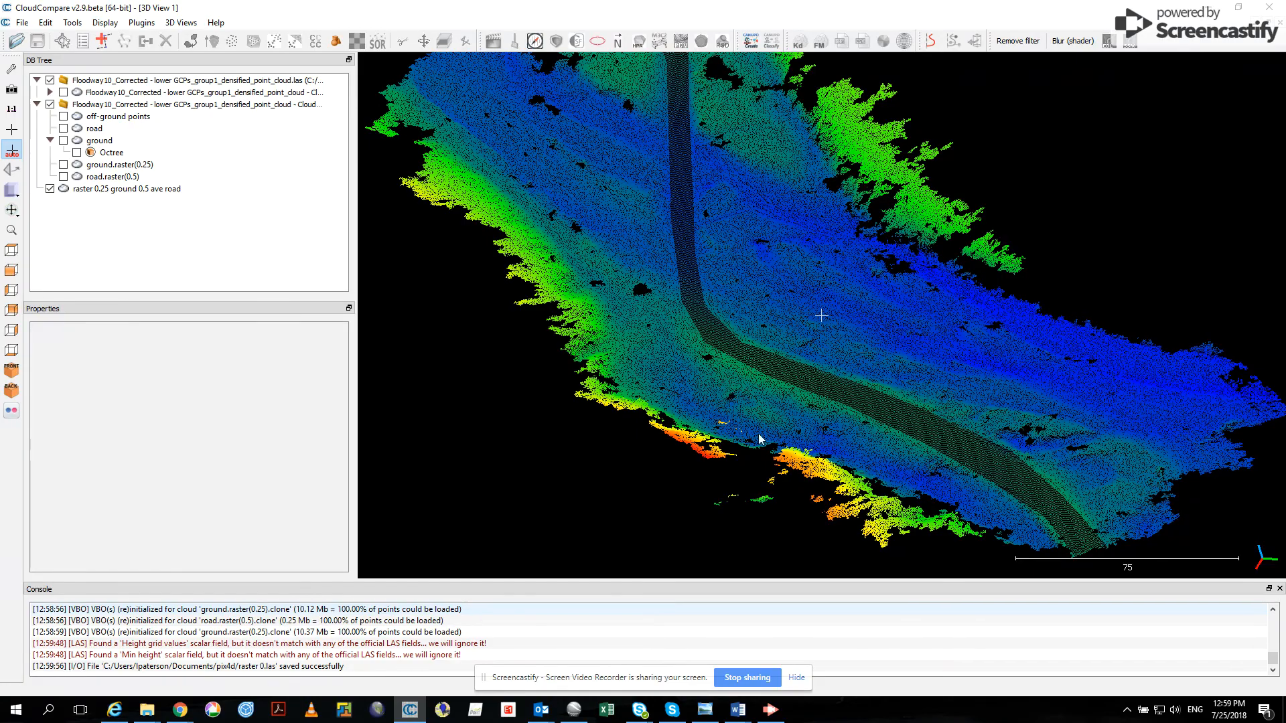
left_click_drag(770, 470, 677, 382)
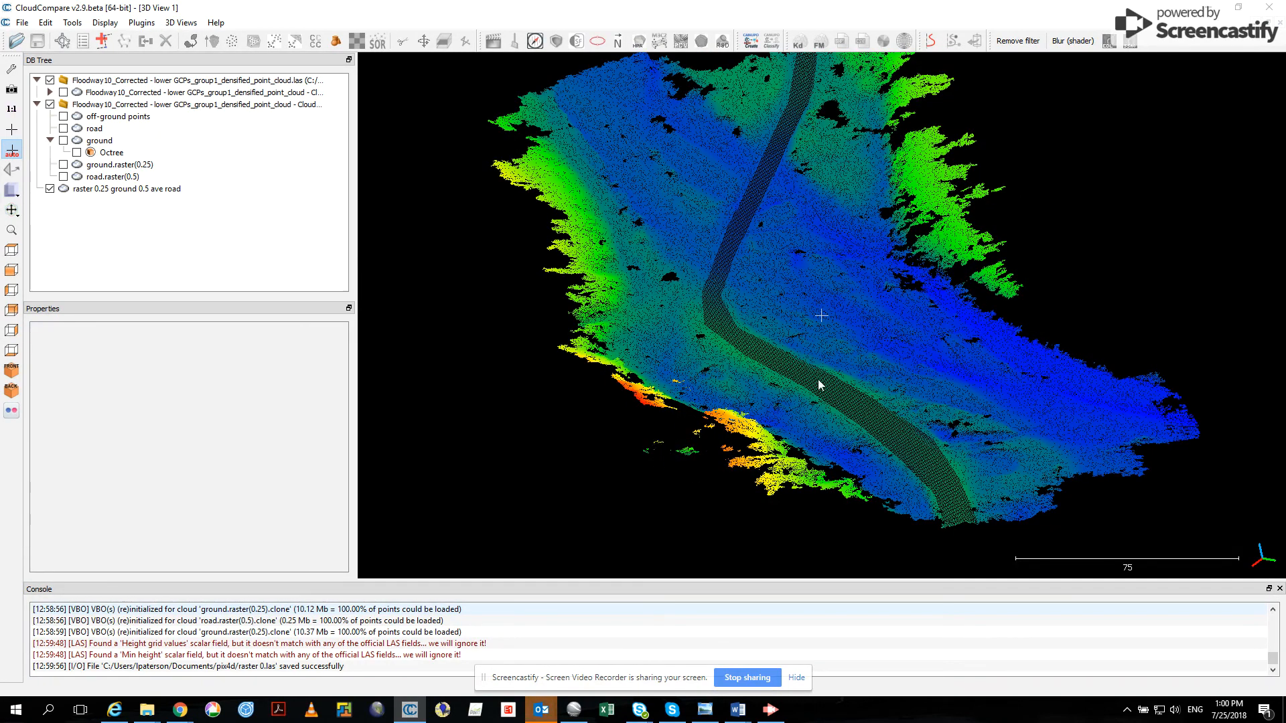
scroll(822, 384, "down", 2)
left_click_drag(826, 381, 822, 381)
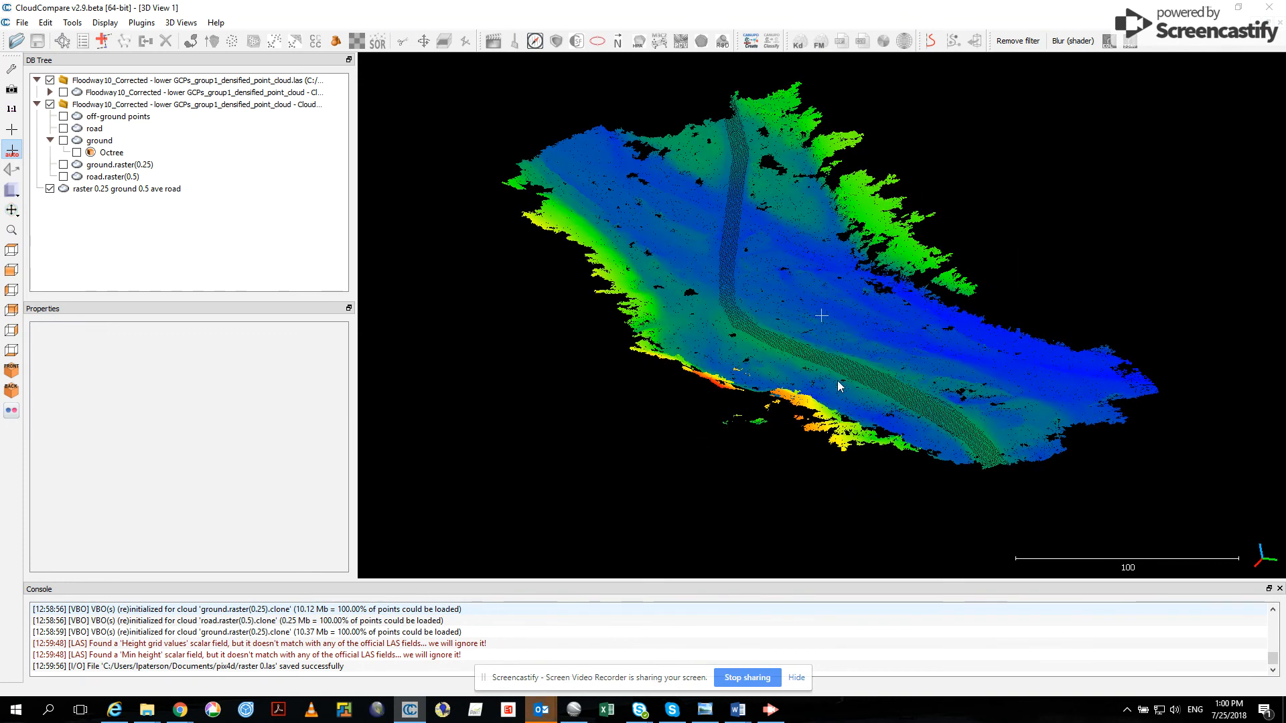